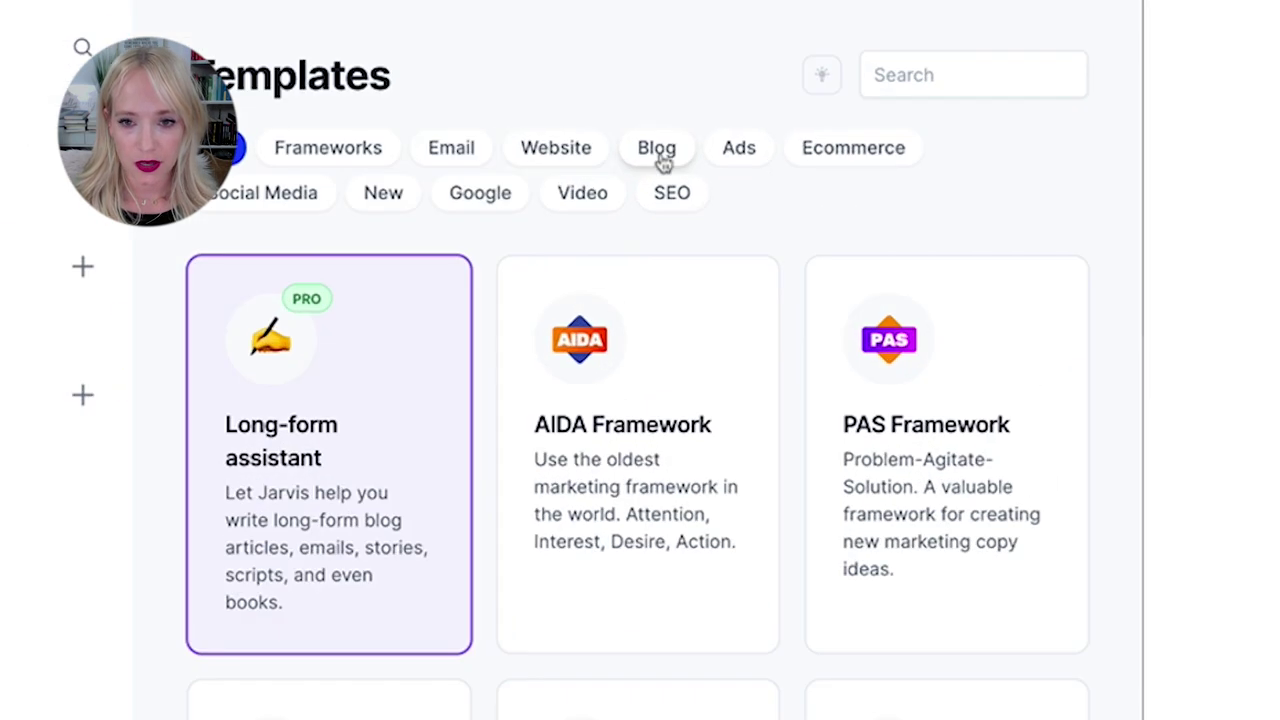
# Step: Open the Blog Post Topic Ideas template and enter The Viral Touch as company name
pyautogui.click(664, 160)
pyautogui.click(657, 551)
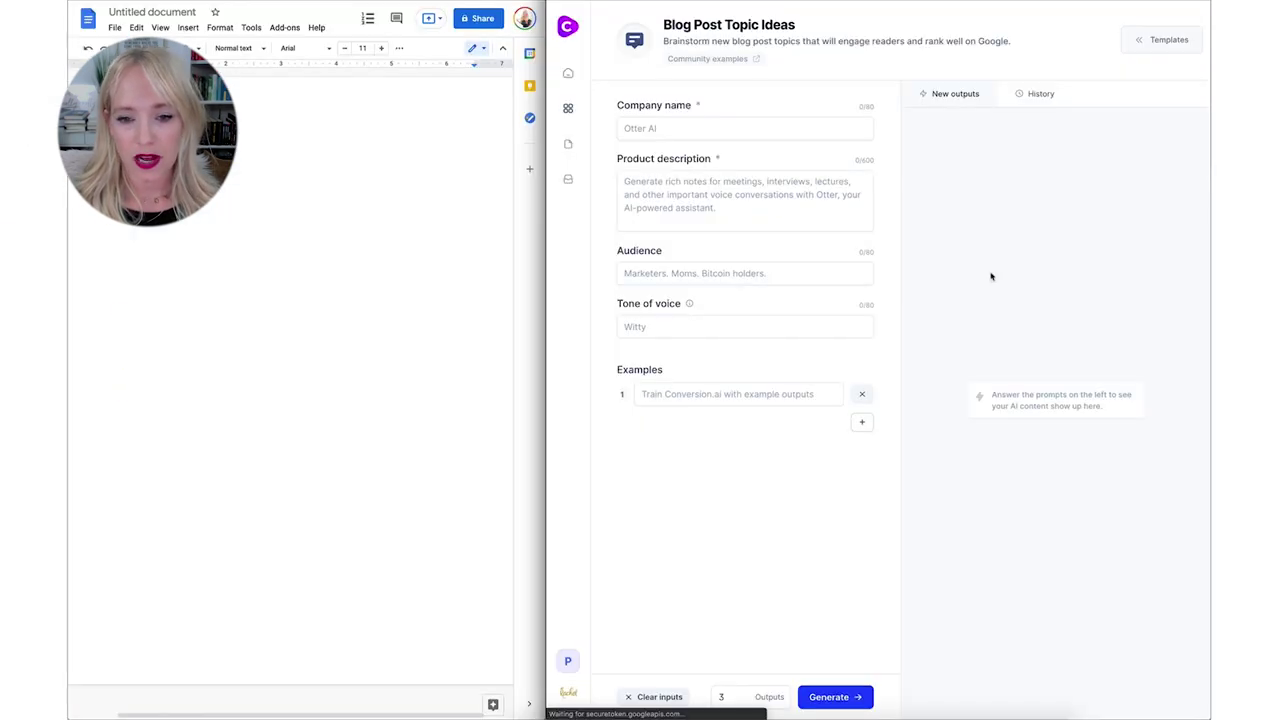
pyautogui.click(656, 128)
pyautogui.write('The Viral Touch')
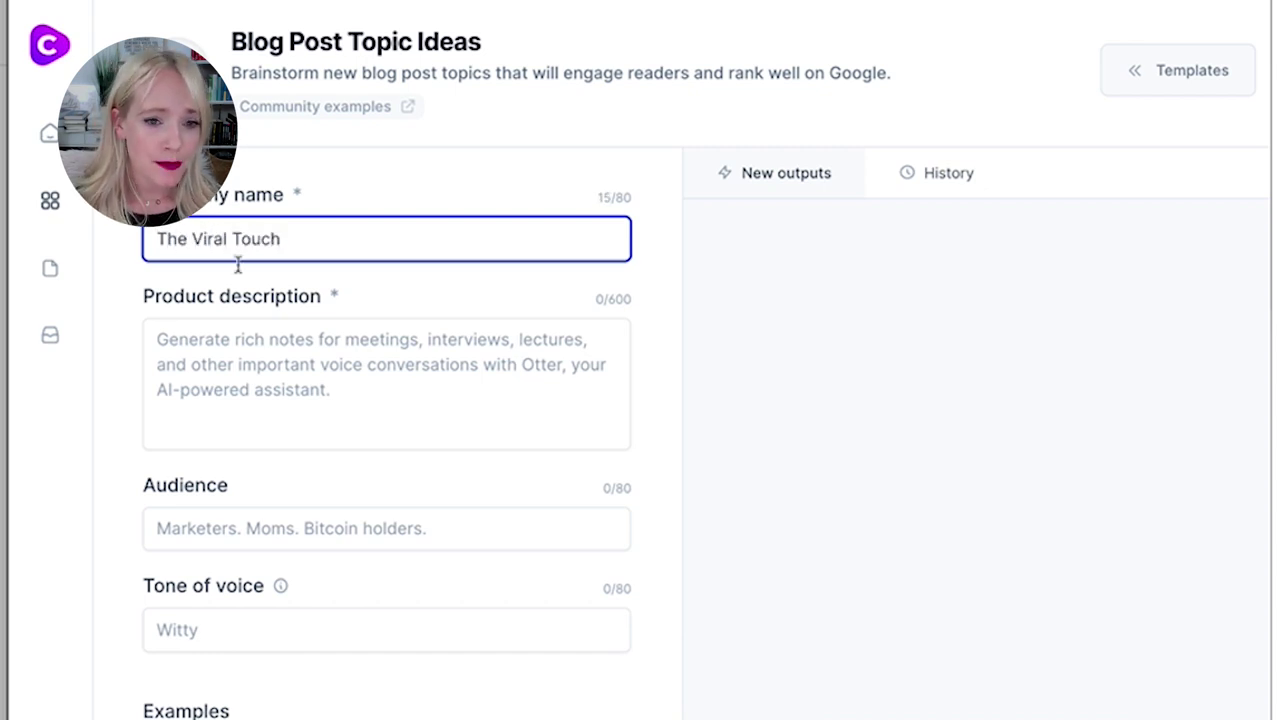
pyautogui.click(254, 356)
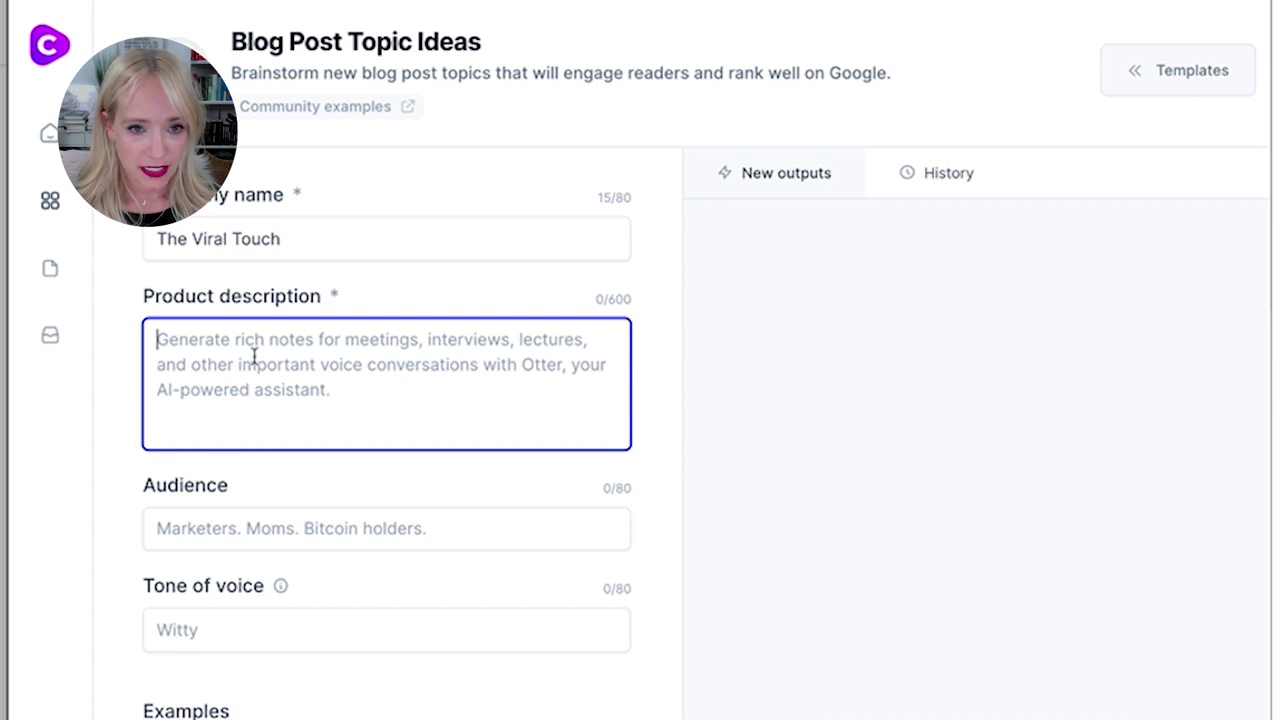
# Step: Add the product description, set audience to Business Owners, and choose an energetic tone
pyautogui.write('W')
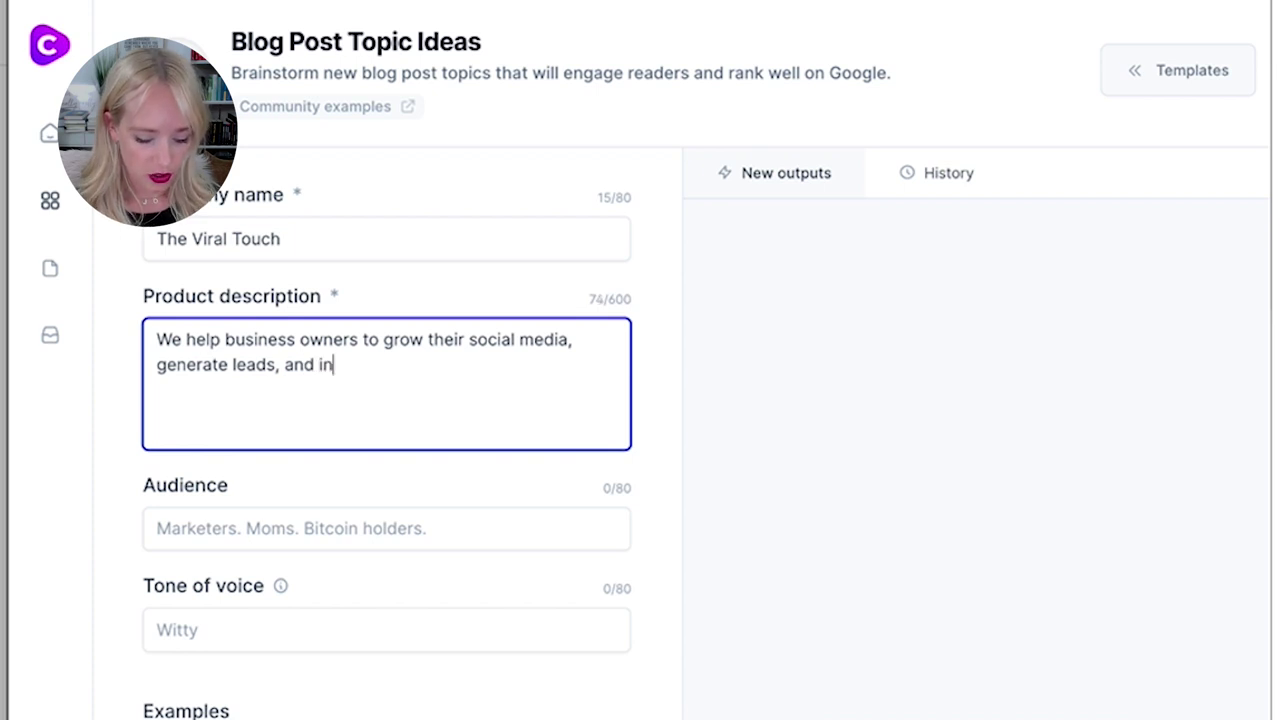
pyautogui.write('les')
pyautogui.press('Tab')
pyautogui.write('Bu')
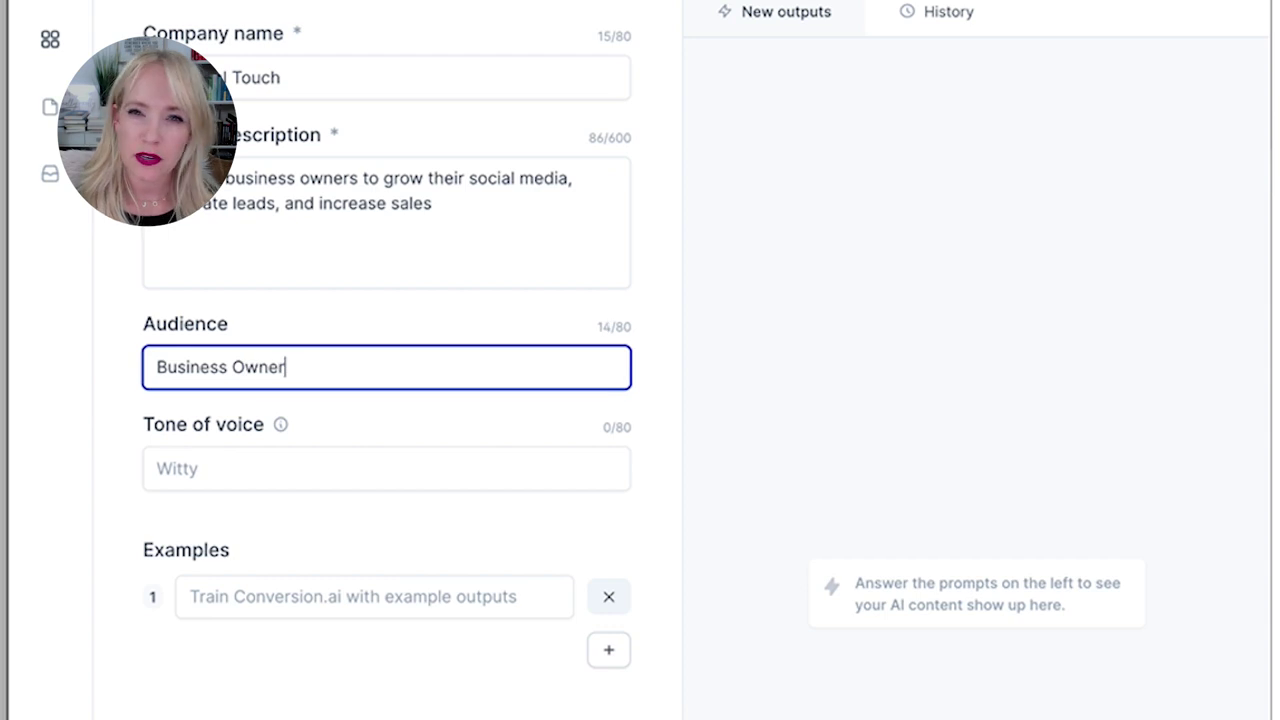
pyautogui.click(273, 462)
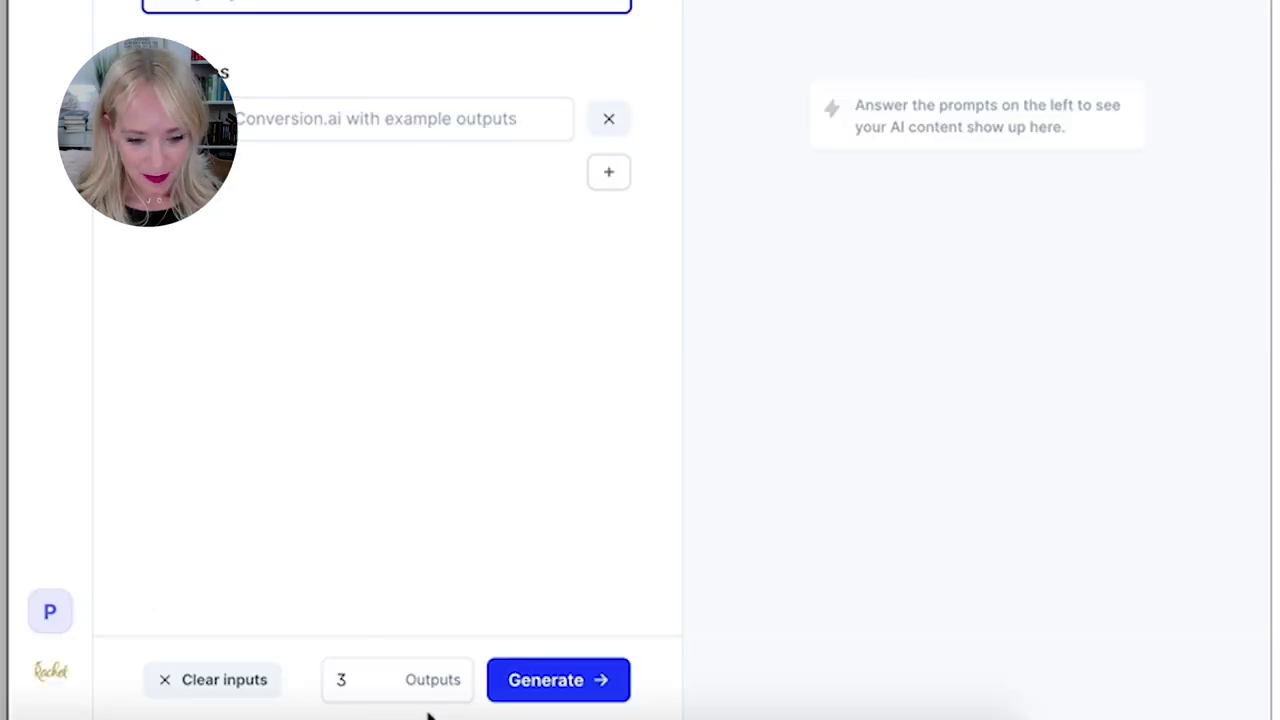
# Step: Generate ten blog topic ideas and flag the social media manager idea as poor
pyautogui.click(382, 675)
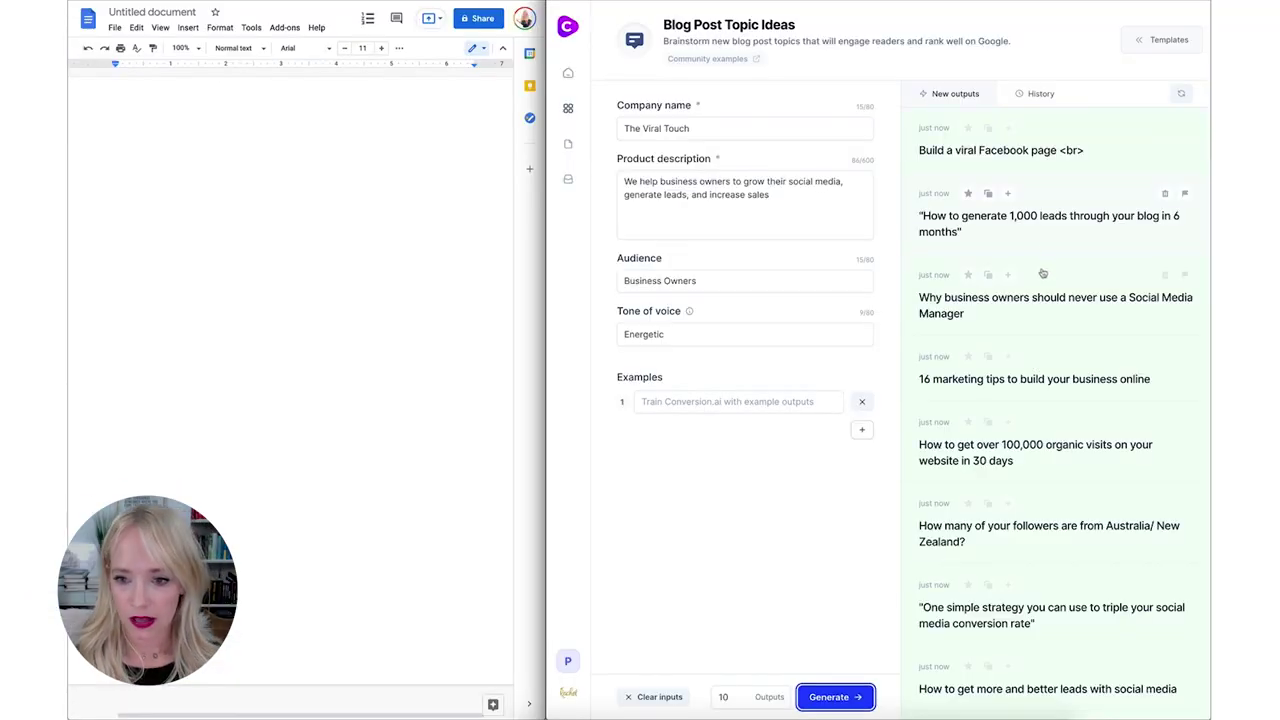
pyautogui.moveTo(1056, 305)
pyautogui.click(1184, 274)
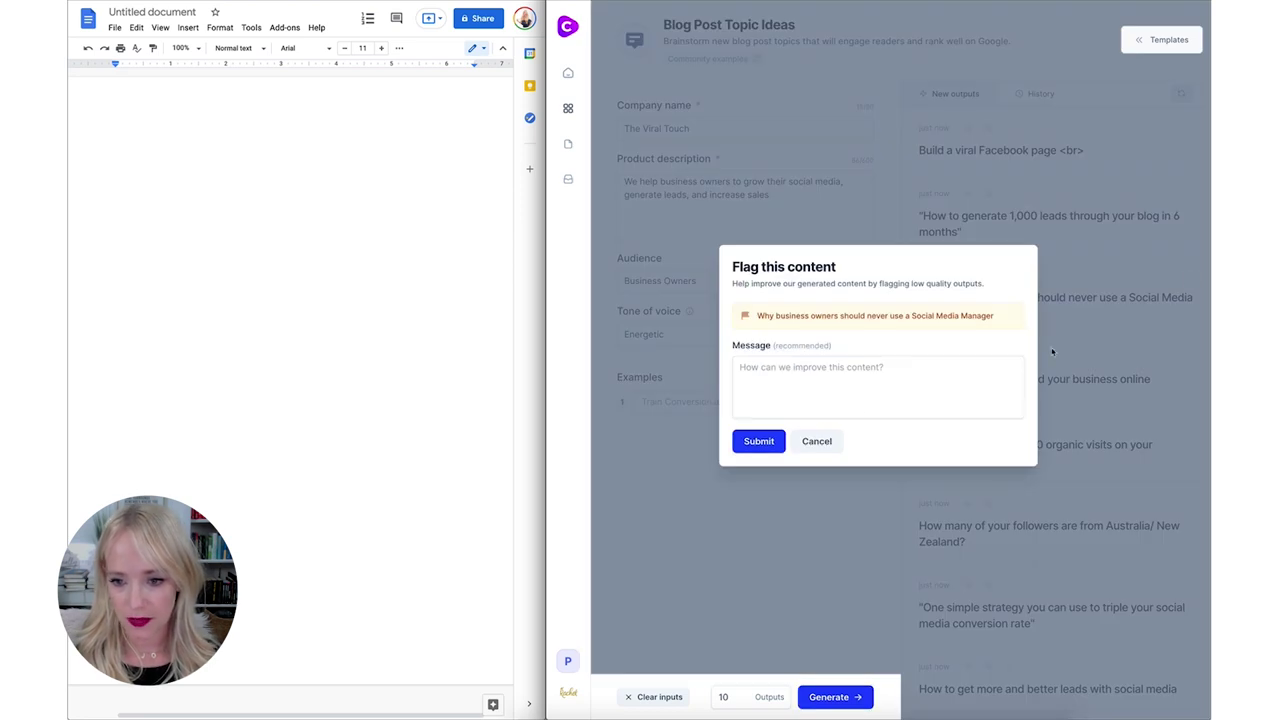
pyautogui.click(760, 441)
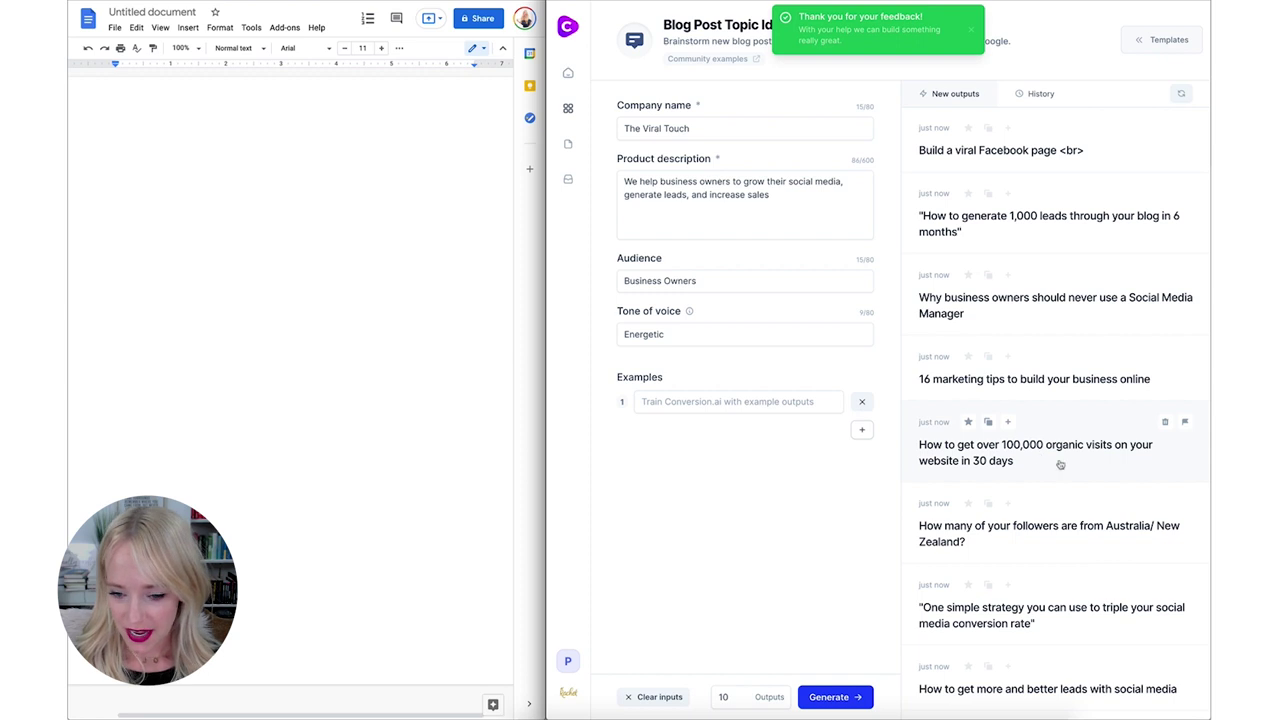
pyautogui.moveTo(1055, 445)
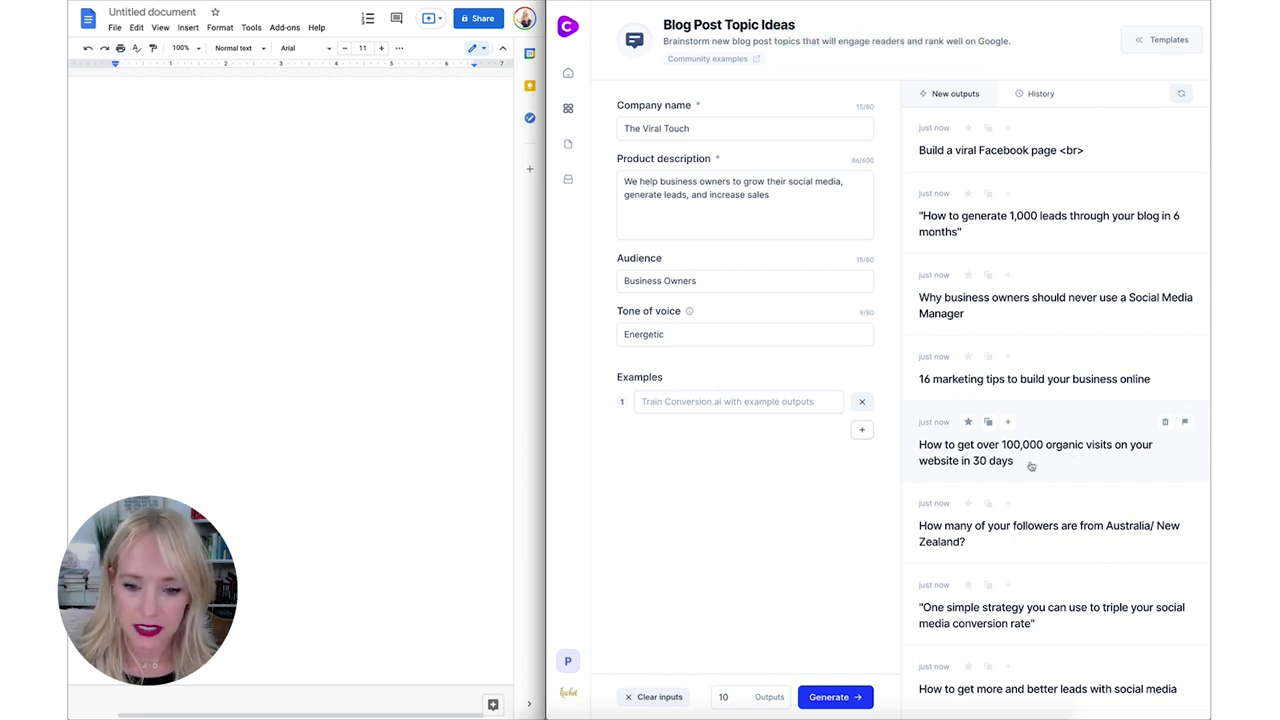
pyautogui.scroll(-3, 1075, 437)
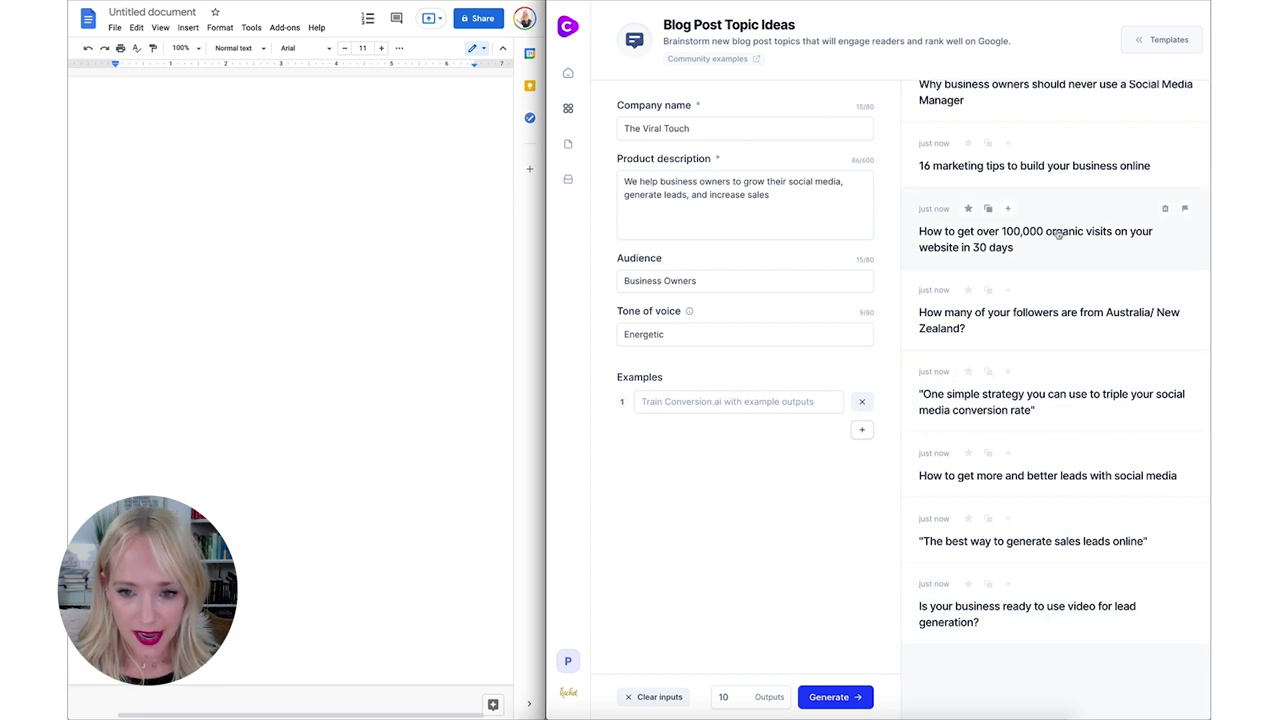
pyautogui.scroll(1, 1057, 234)
# Step: Paste '16 marketing tips to build your business online' as the document's first line
pyautogui.click(988, 203)
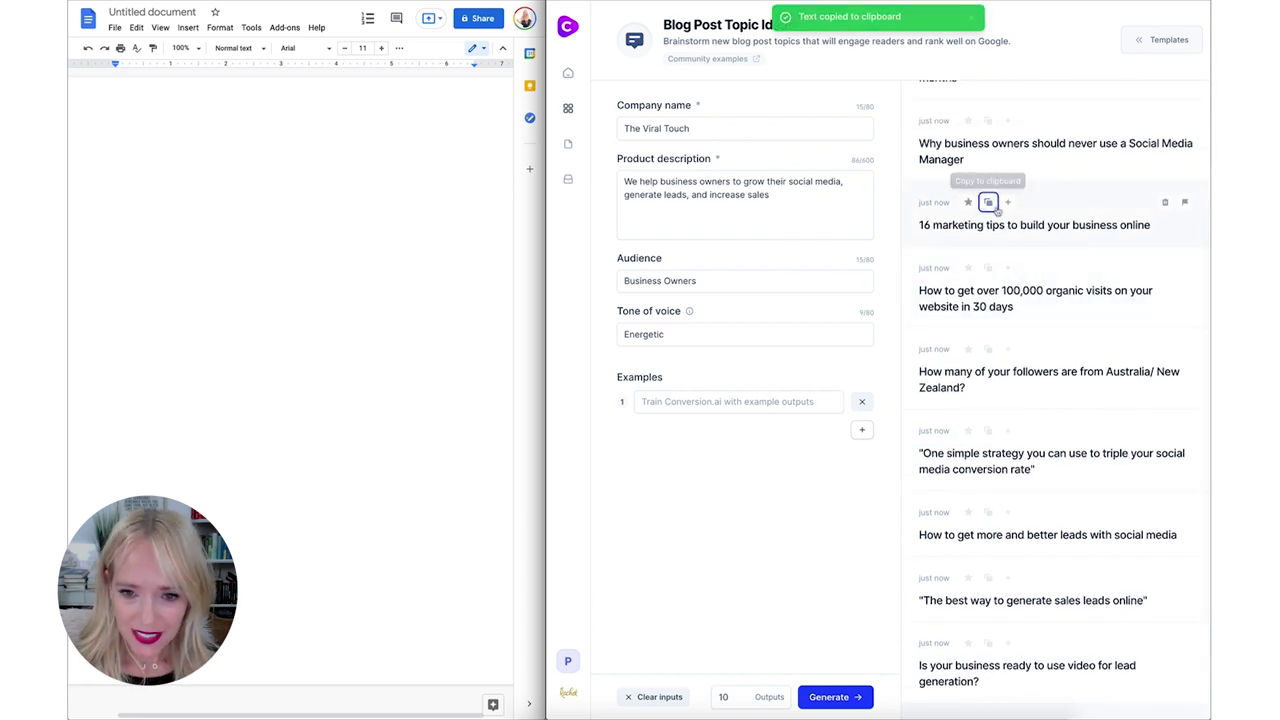
pyautogui.click(363, 194)
pyautogui.hotkey('ctrl', 'v')
pyautogui.press('Return')
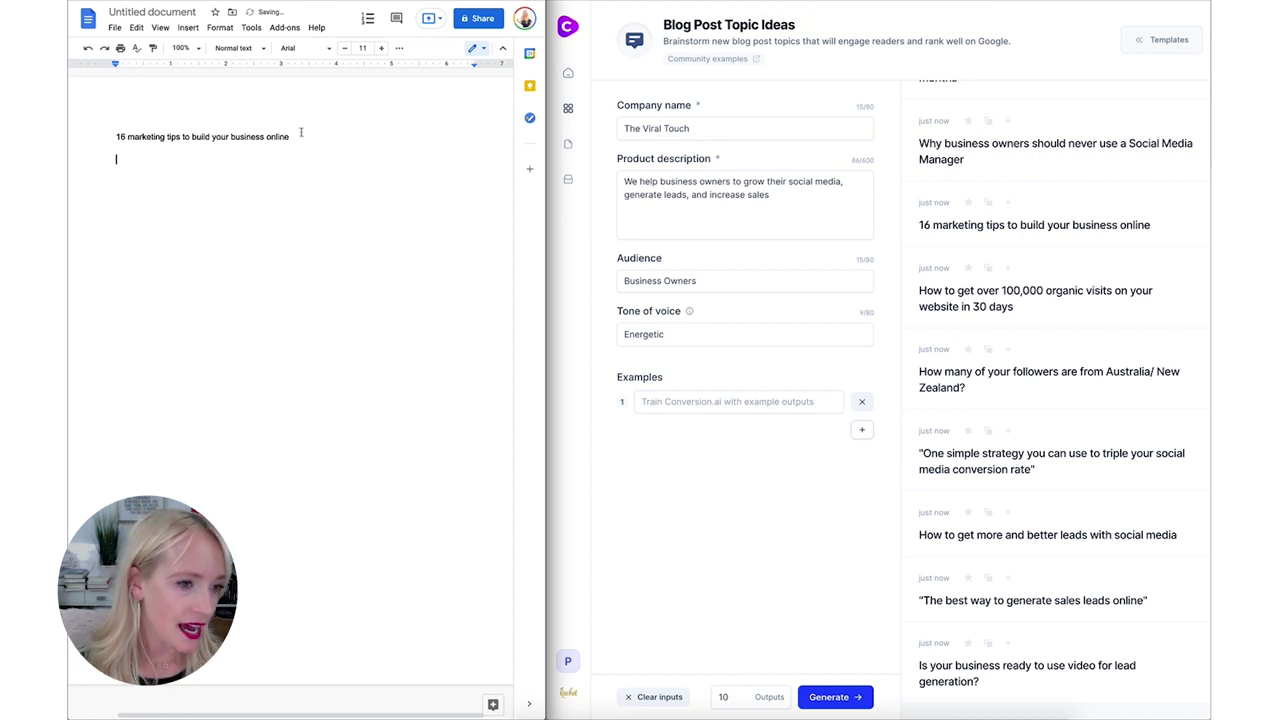
# Step: Set the title to font size 18, leaving the caret on the line below
pyautogui.moveTo(294, 136); pyautogui.dragTo(116, 136)
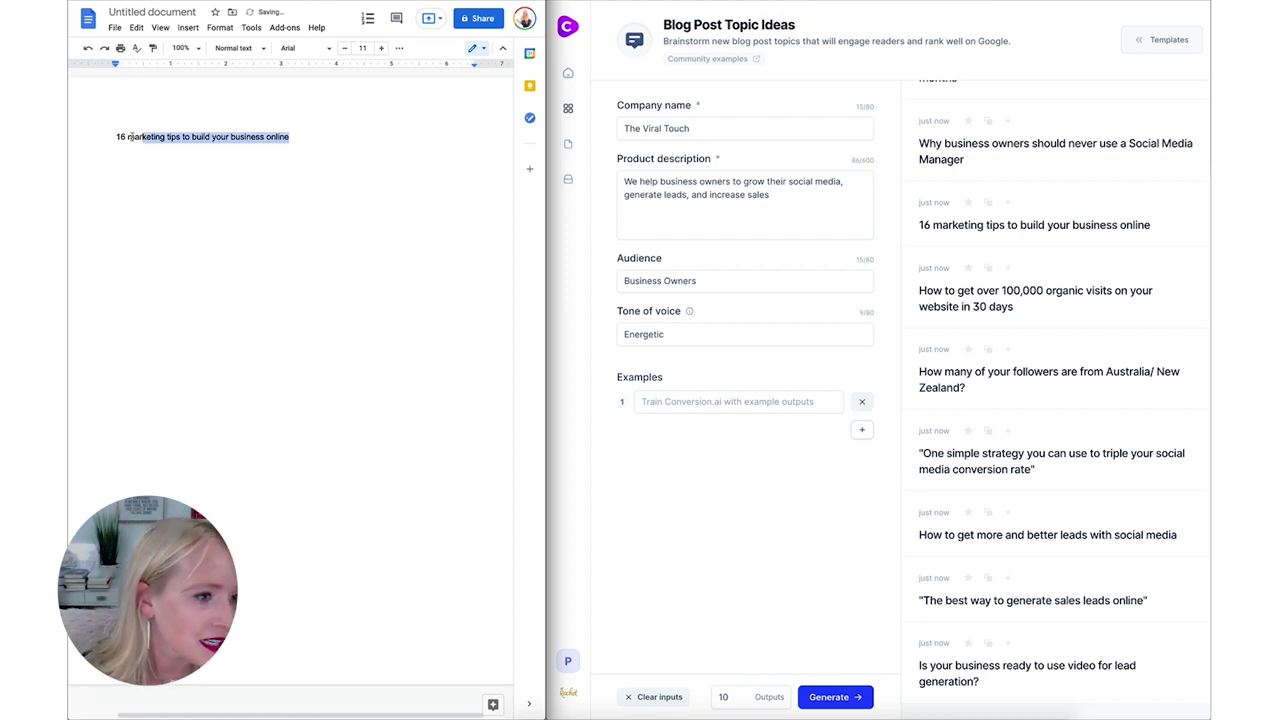
pyautogui.click(382, 48)
pyautogui.click(382, 48)
pyautogui.click(382, 48)
pyautogui.click(382, 48)
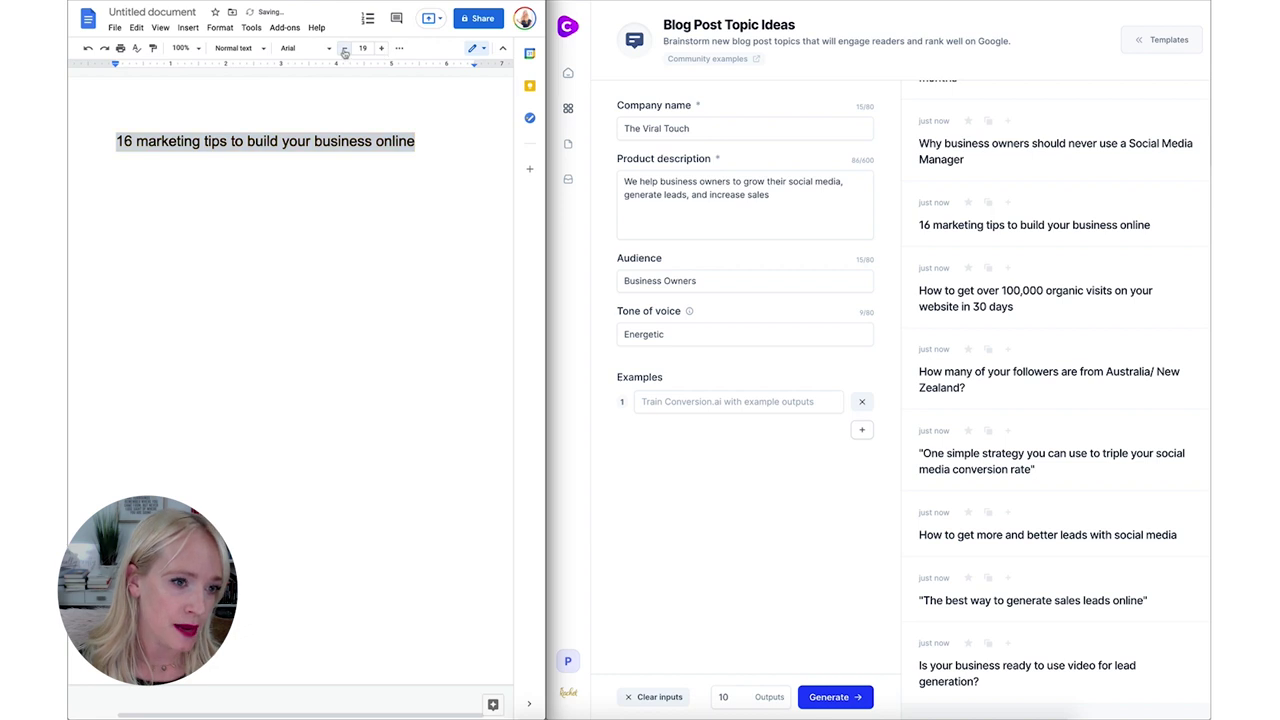
pyautogui.click(344, 48)
pyautogui.click(244, 181)
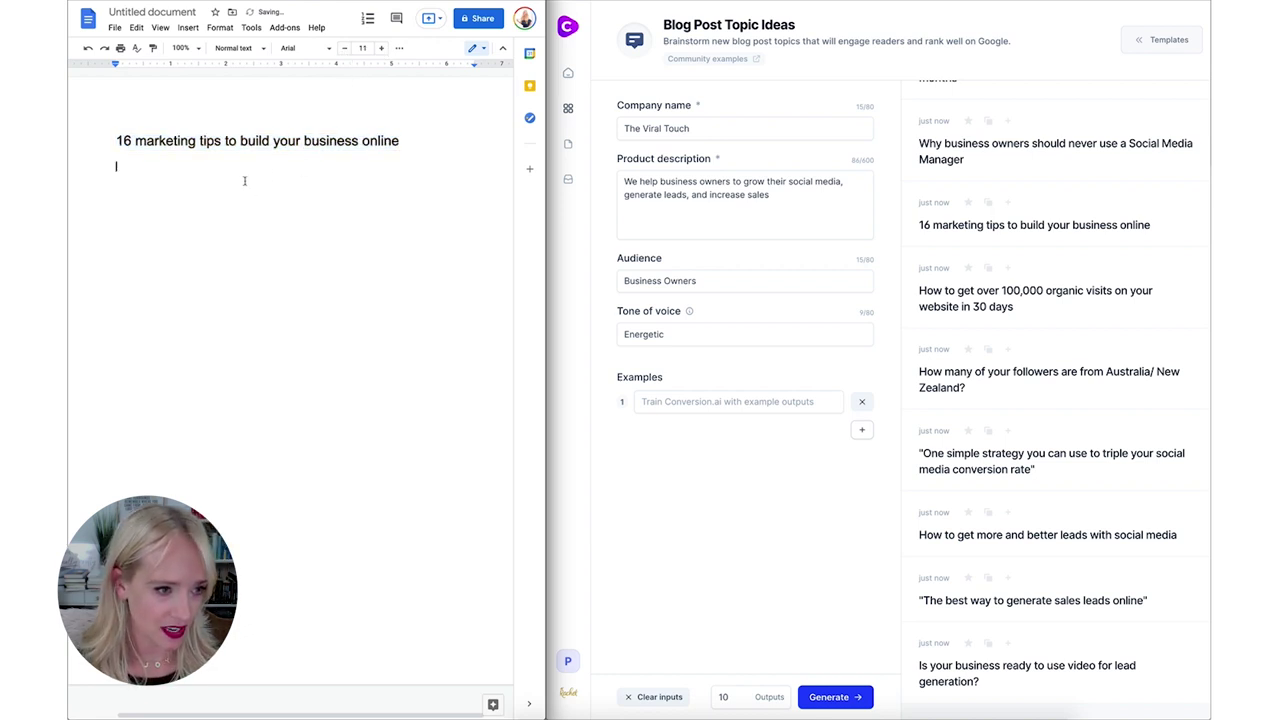
pyautogui.scroll(3, 1094, 150)
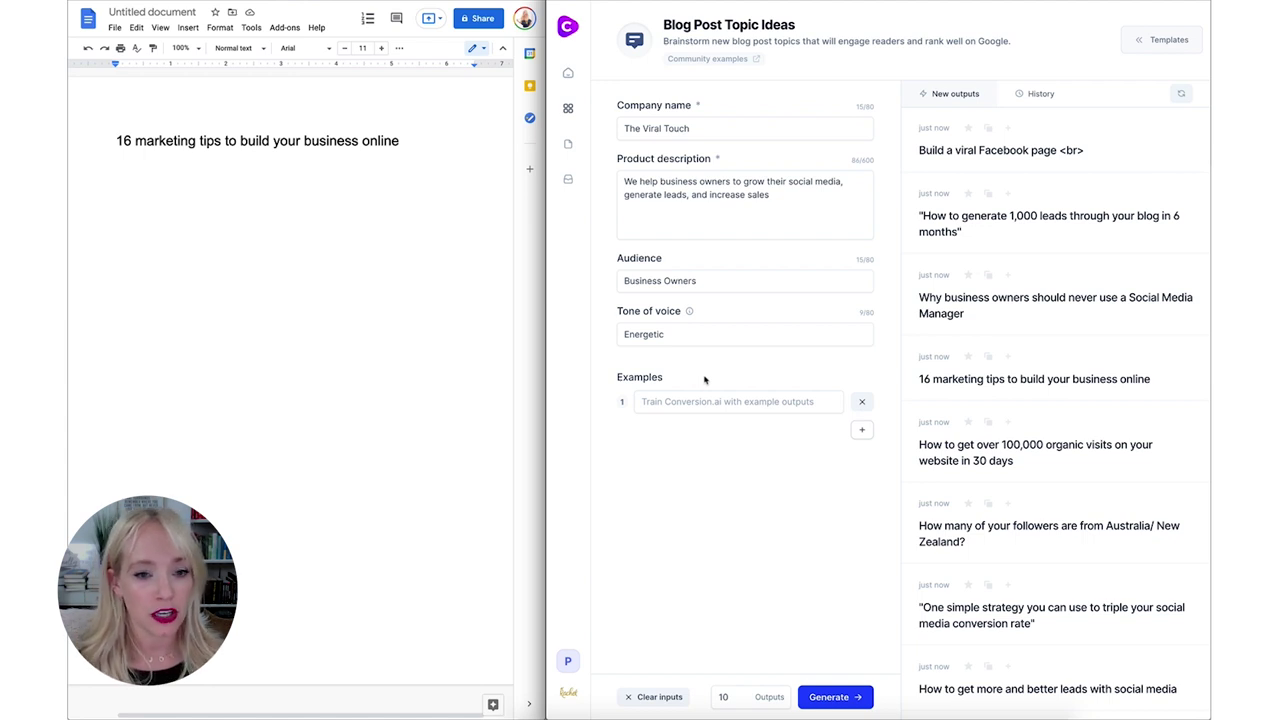
# Step: Find and open the Blog Post Outline template in the template gallery
pyautogui.click(568, 108)
pyautogui.scroll(-1, 1015, 248)
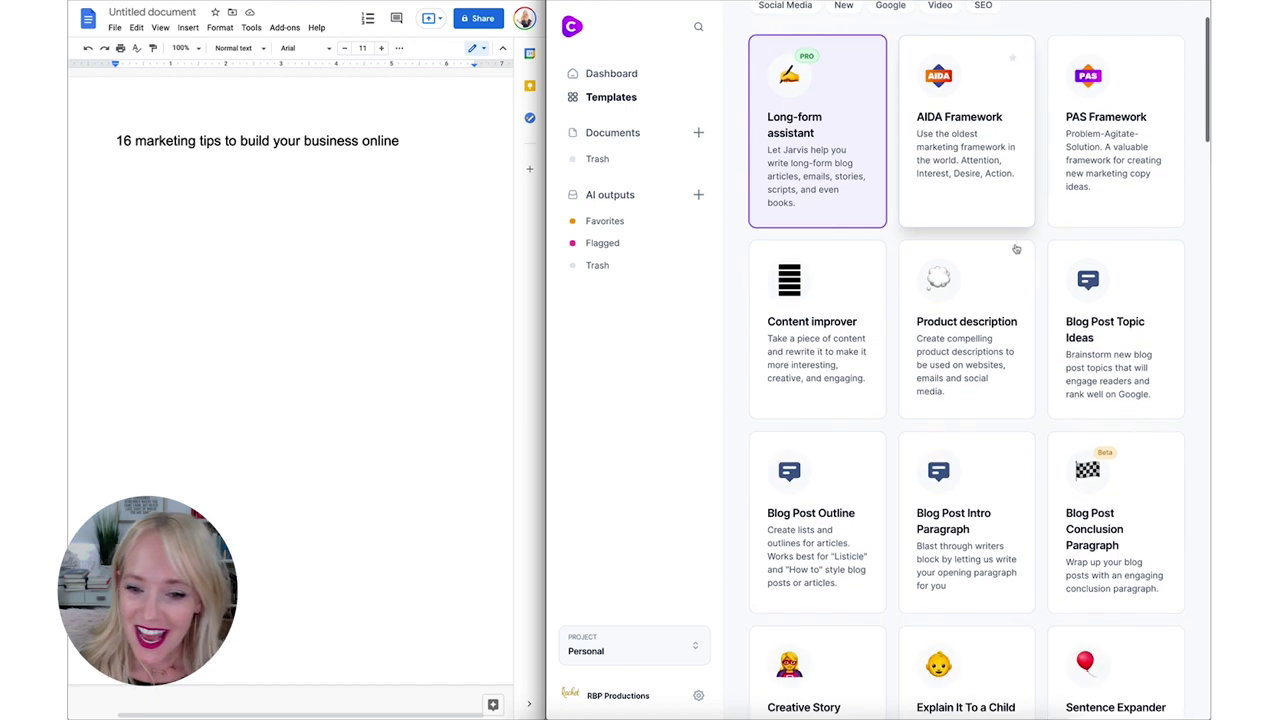
pyautogui.scroll(-5, 1015, 248)
pyautogui.scroll(-2, 1015, 248)
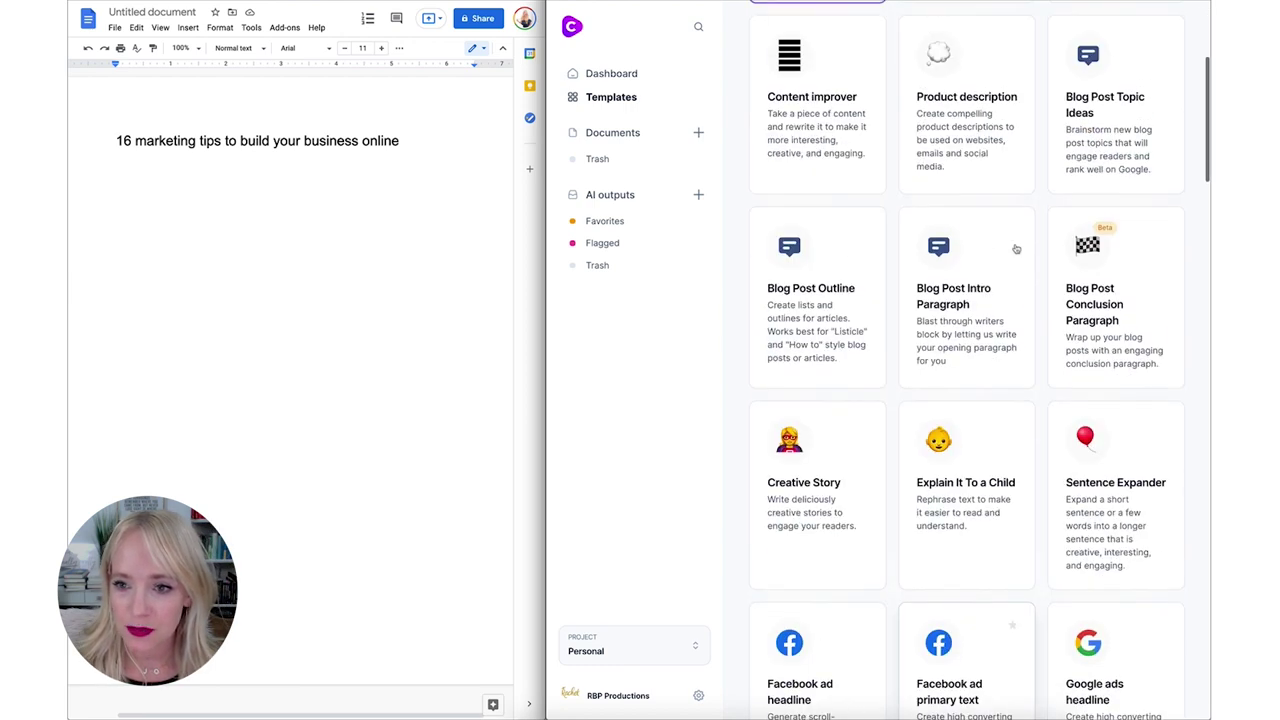
pyautogui.scroll(5, 1015, 248)
pyautogui.scroll(2, 1015, 248)
pyautogui.click(828, 142)
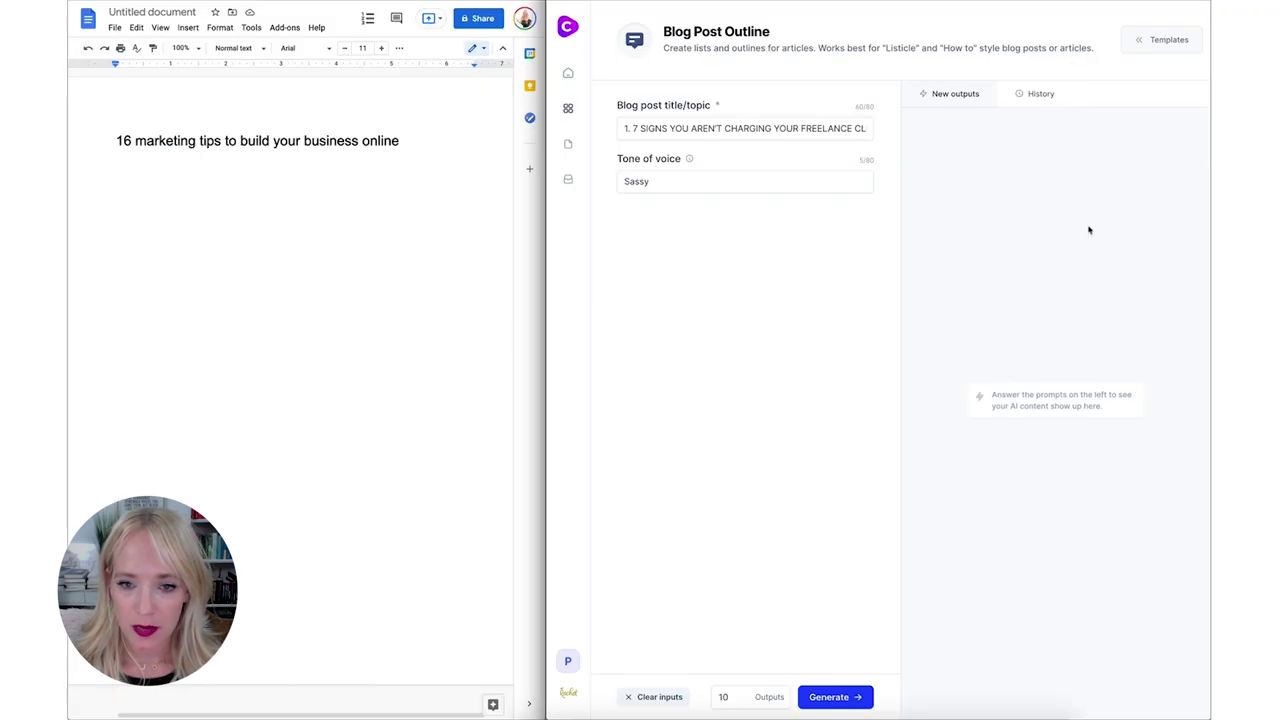
# Step: Set the outline topic to the document title and the tone of voice to Helpful
pyautogui.tripleClick(746, 129)
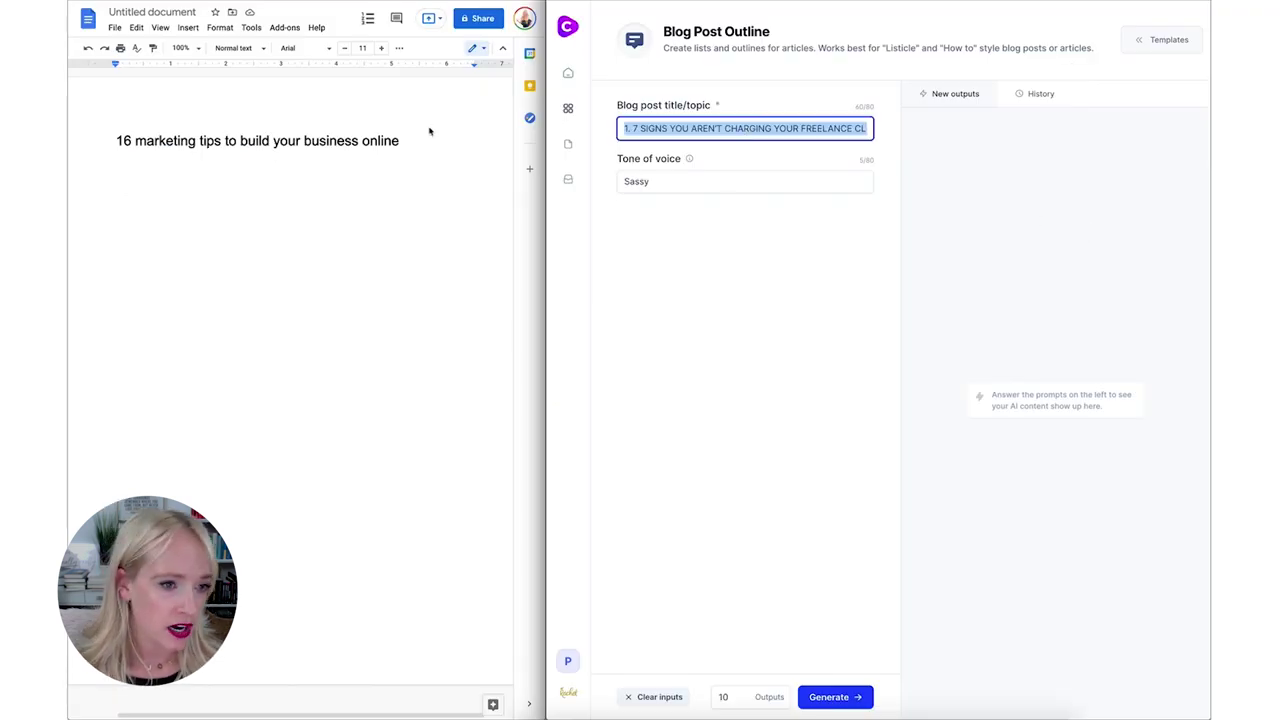
pyautogui.moveTo(404, 141); pyautogui.dragTo(110, 141)
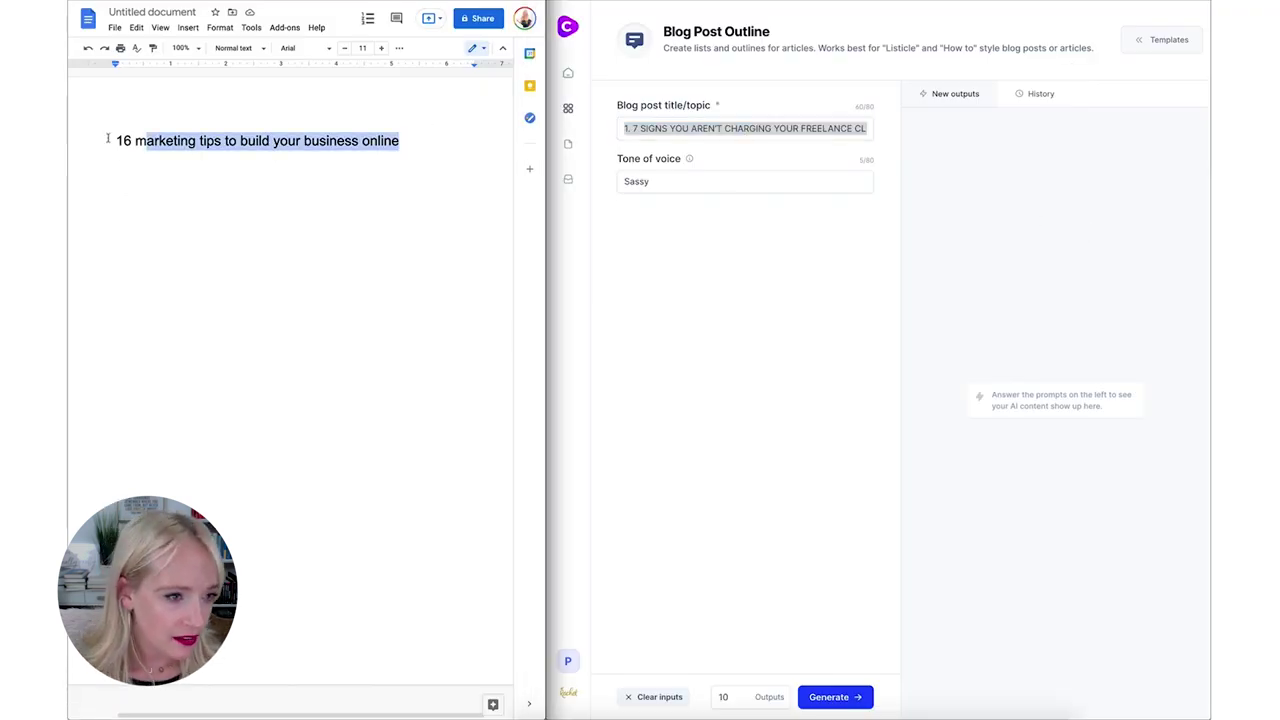
pyautogui.tripleClick(743, 128)
pyautogui.hotkey('ctrl', 'v')
pyautogui.moveTo(294, 334); pyautogui.dragTo(103, 340)
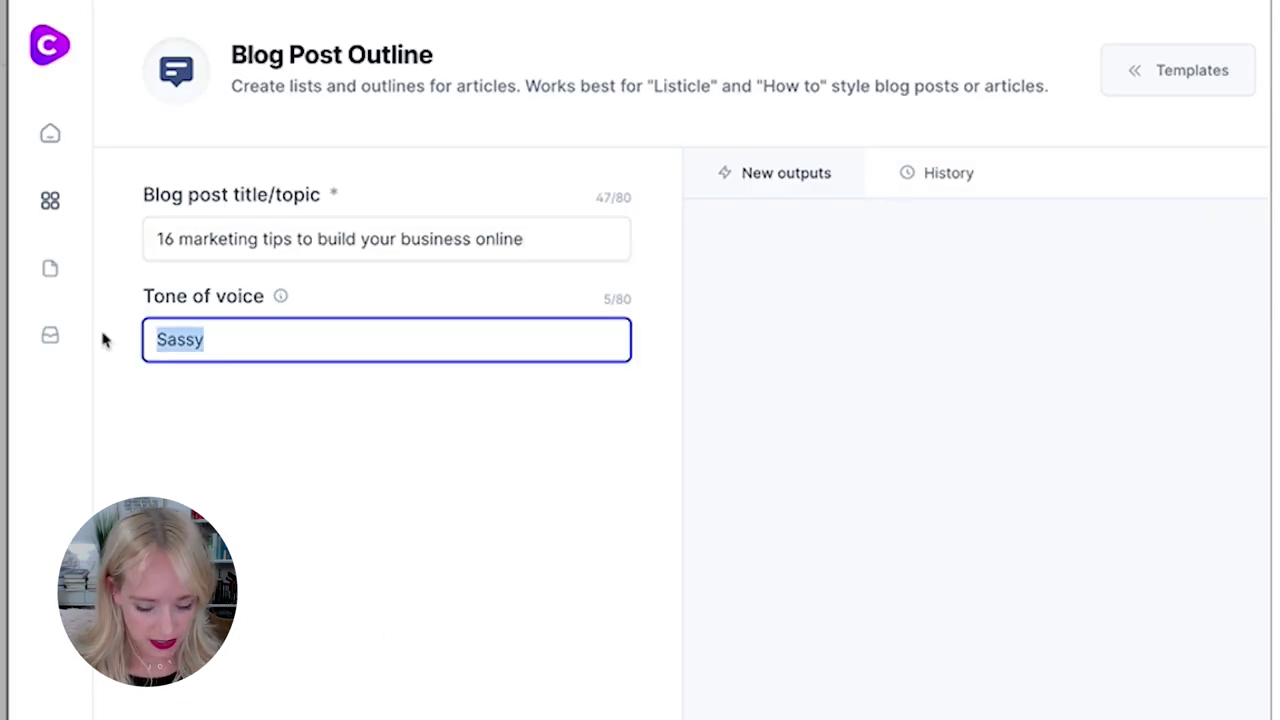
pyautogui.write('Helpful')
pyautogui.press('Tab')
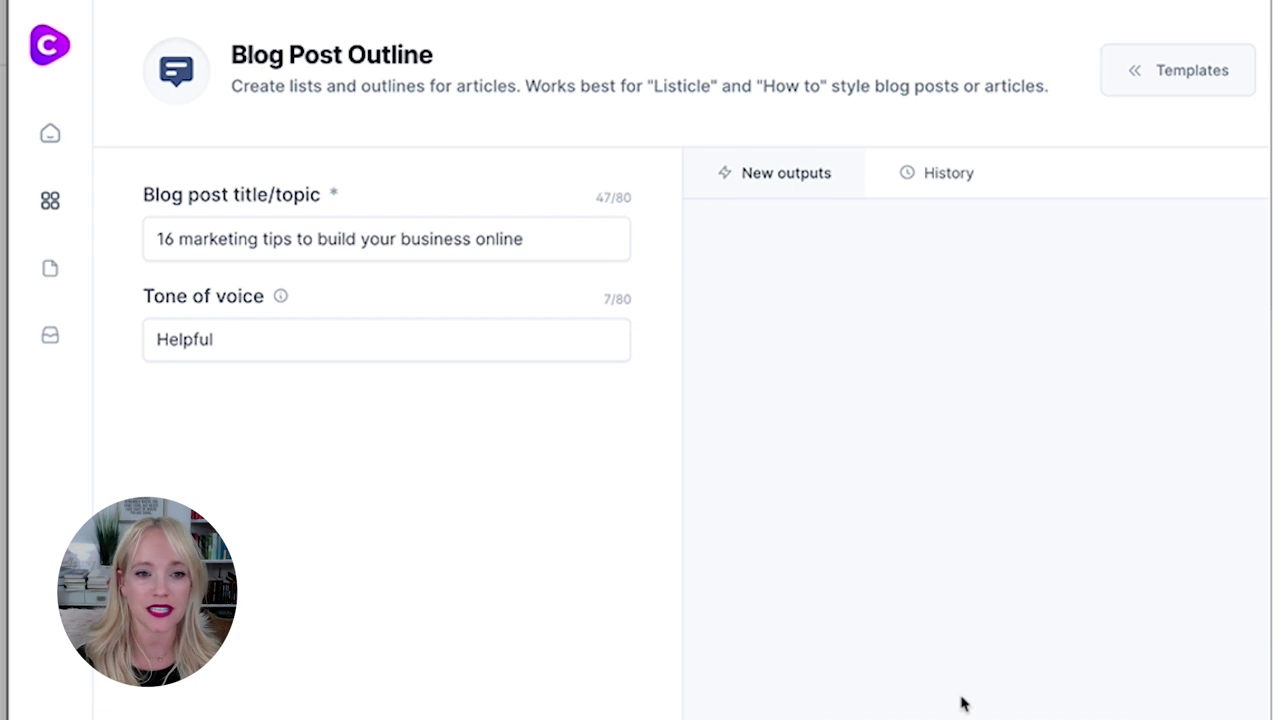
pyautogui.scroll(-1, 1100, 408)
pyautogui.scroll(-5, 1103, 408)
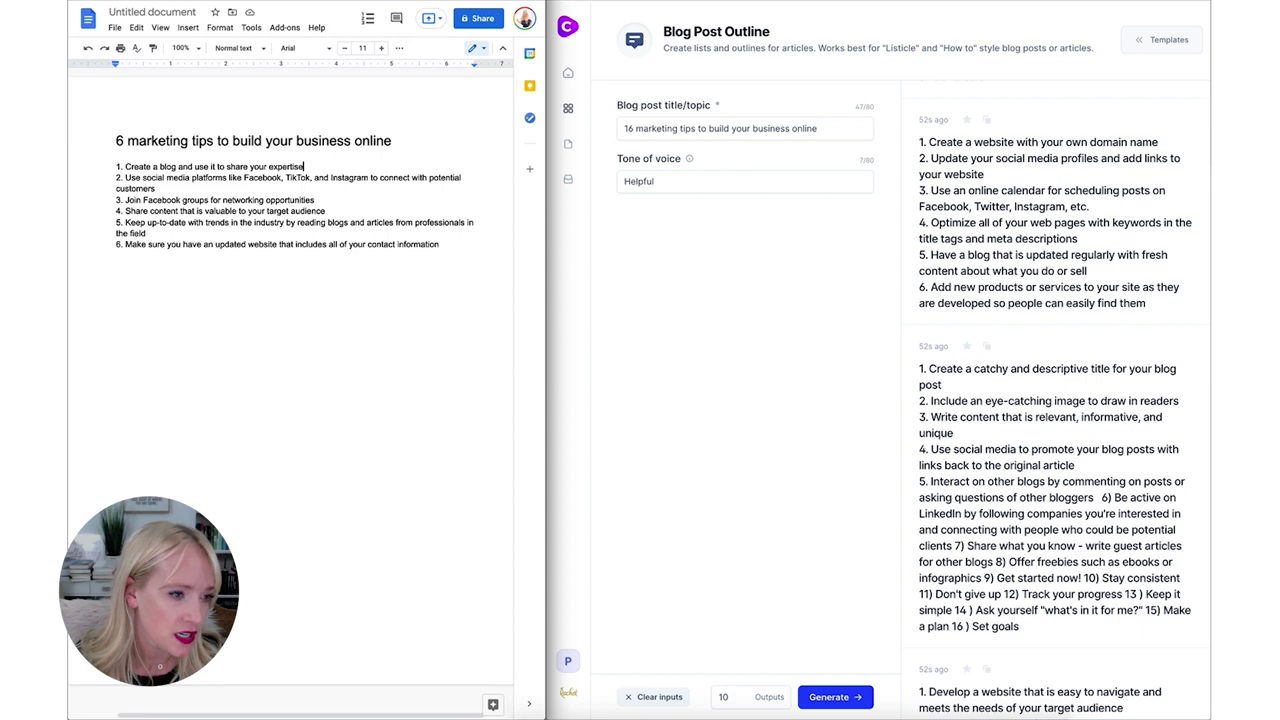
# Step: Insert blank lines after each of the six tips and open an empty line below the title
pyautogui.press('Return')
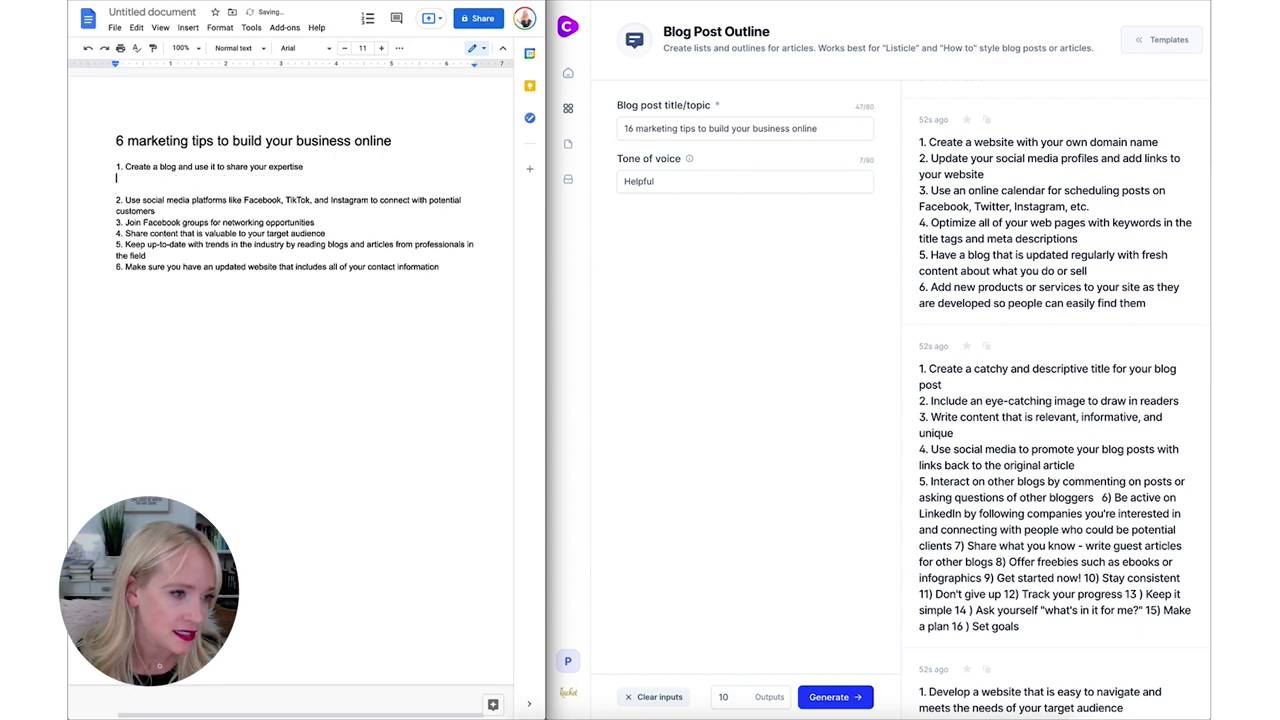
pyautogui.press('Return')
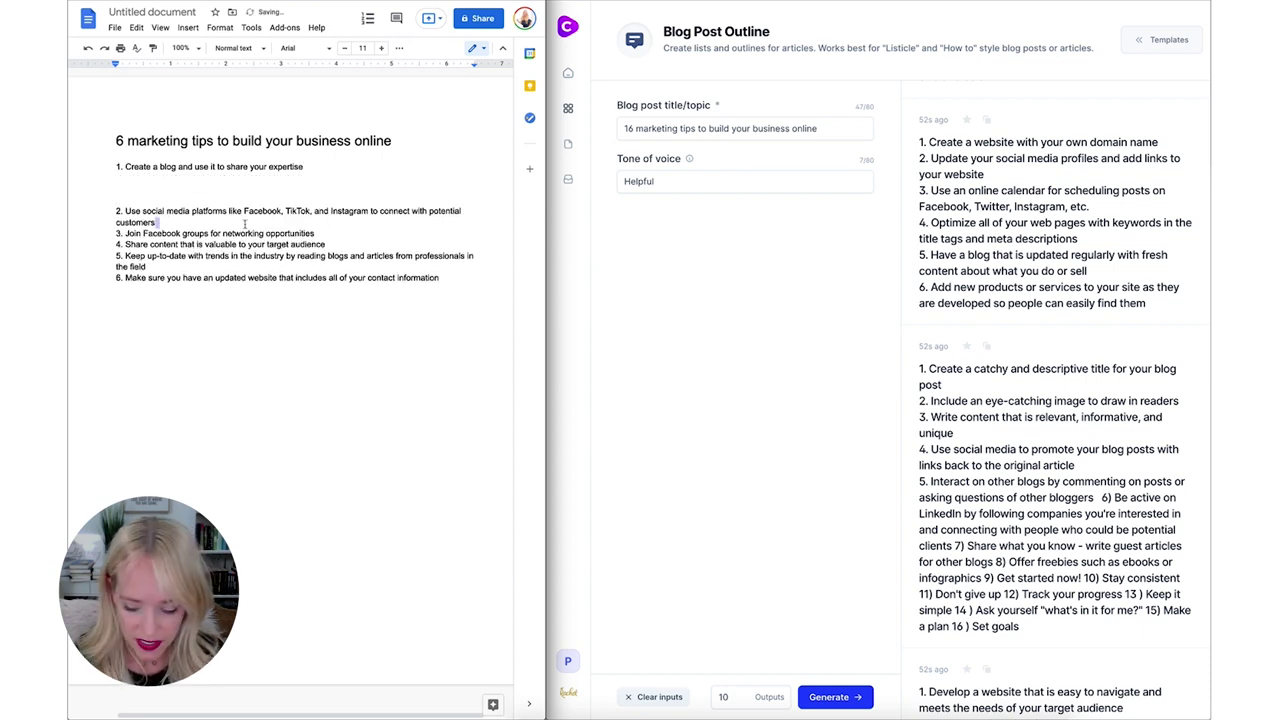
pyautogui.press('Return')
pyautogui.press('Return')
pyautogui.press('Down')
pyautogui.press('Return')
pyautogui.press('Return')
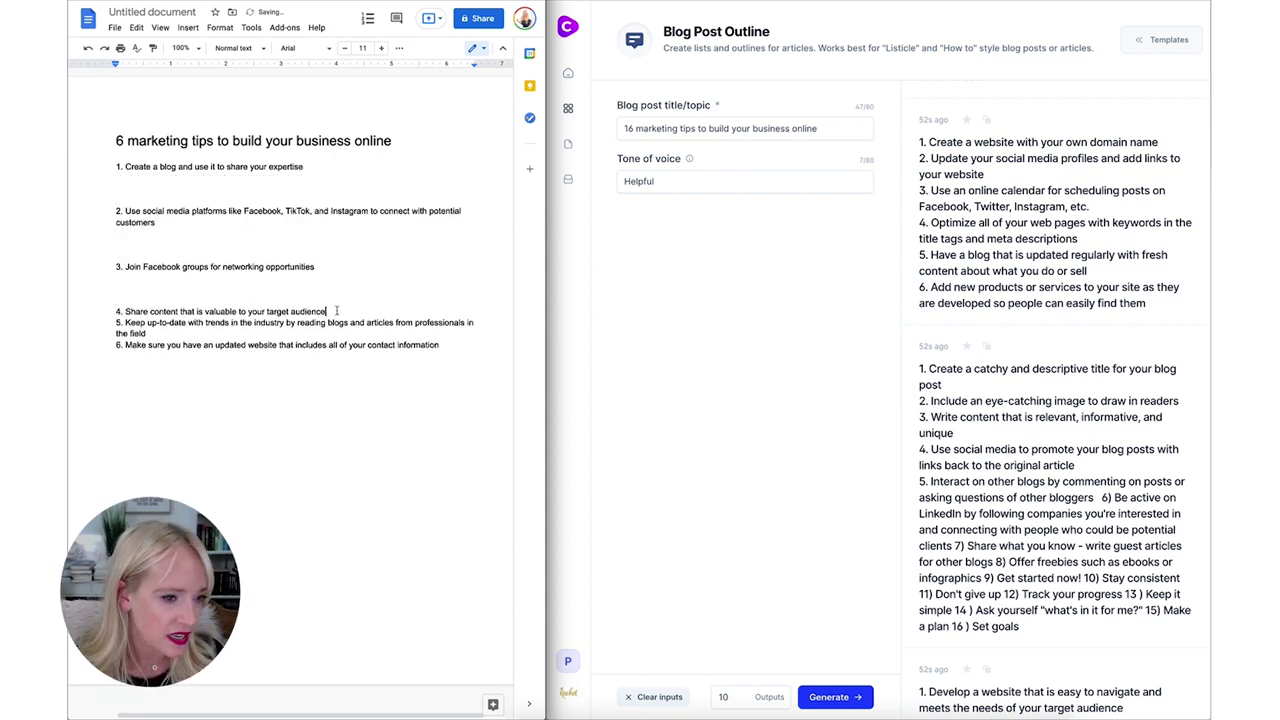
pyautogui.press('Return')
pyautogui.press('Return')
pyautogui.press('Return')
pyautogui.press('Return')
pyautogui.press('Return')
pyautogui.hotkey('ctrl', 'Home')
pyautogui.press('End')
pyautogui.press('Return')
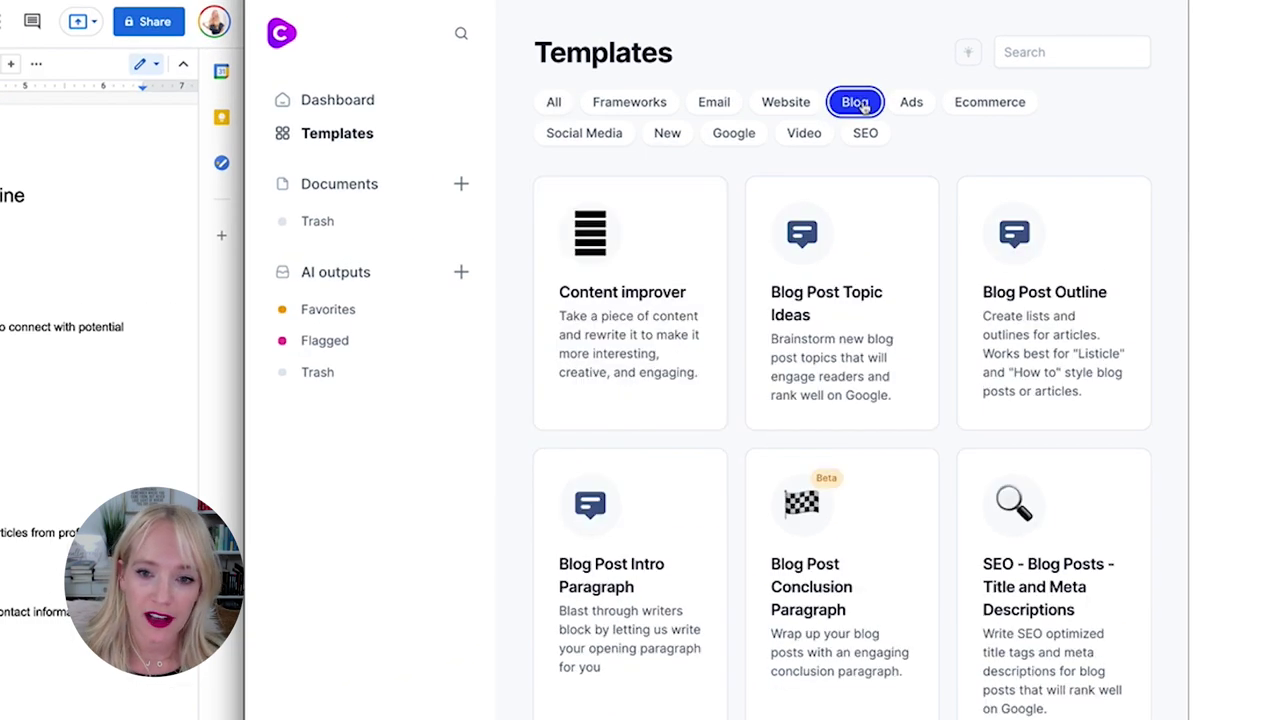
# Step: Paste the second intro suggestion below the title, splitting its questions into their own paragraph
pyautogui.click(609, 601)
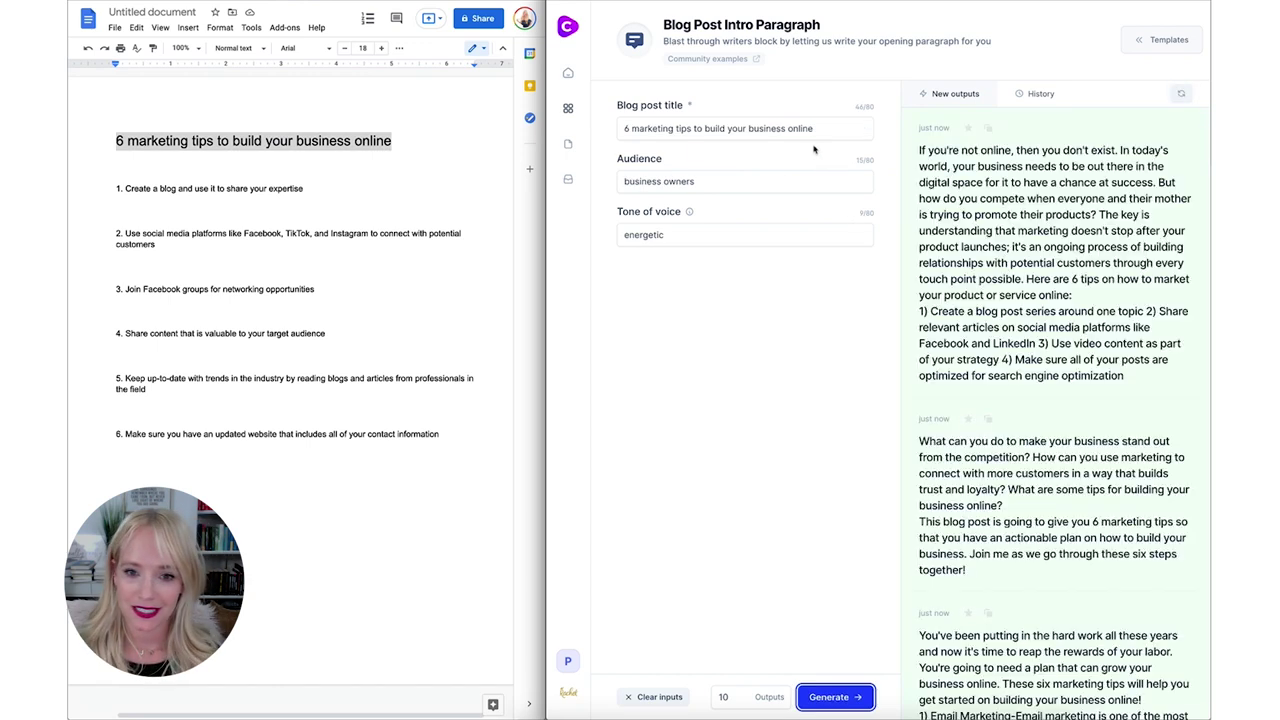
pyautogui.scroll(-5, 975, 180)
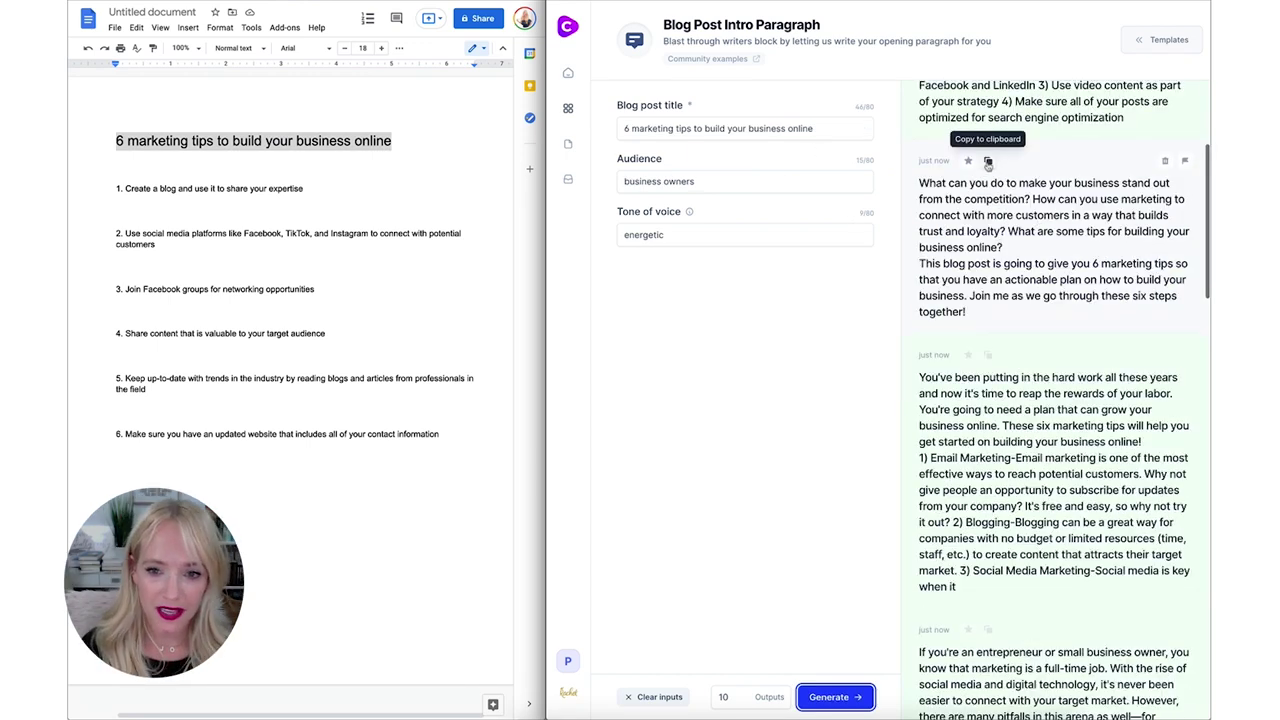
pyautogui.click(988, 160)
pyautogui.click(127, 165)
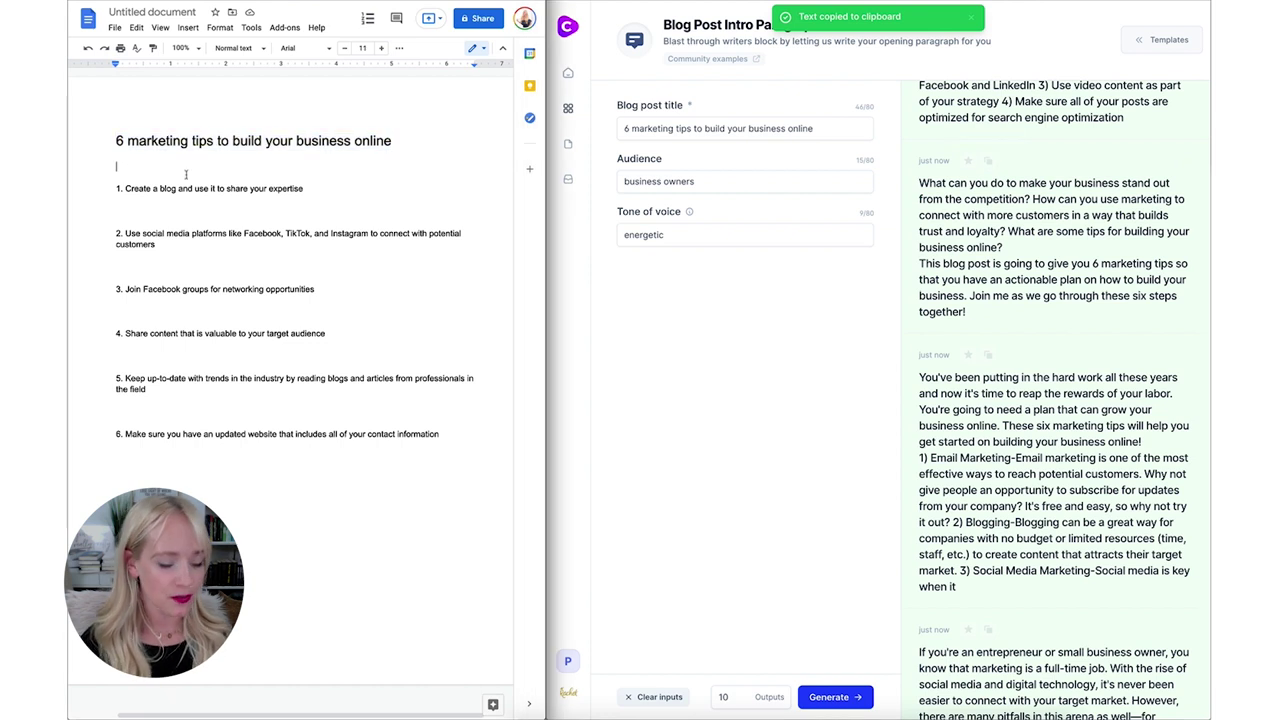
pyautogui.hotkey('ctrl', 'v')
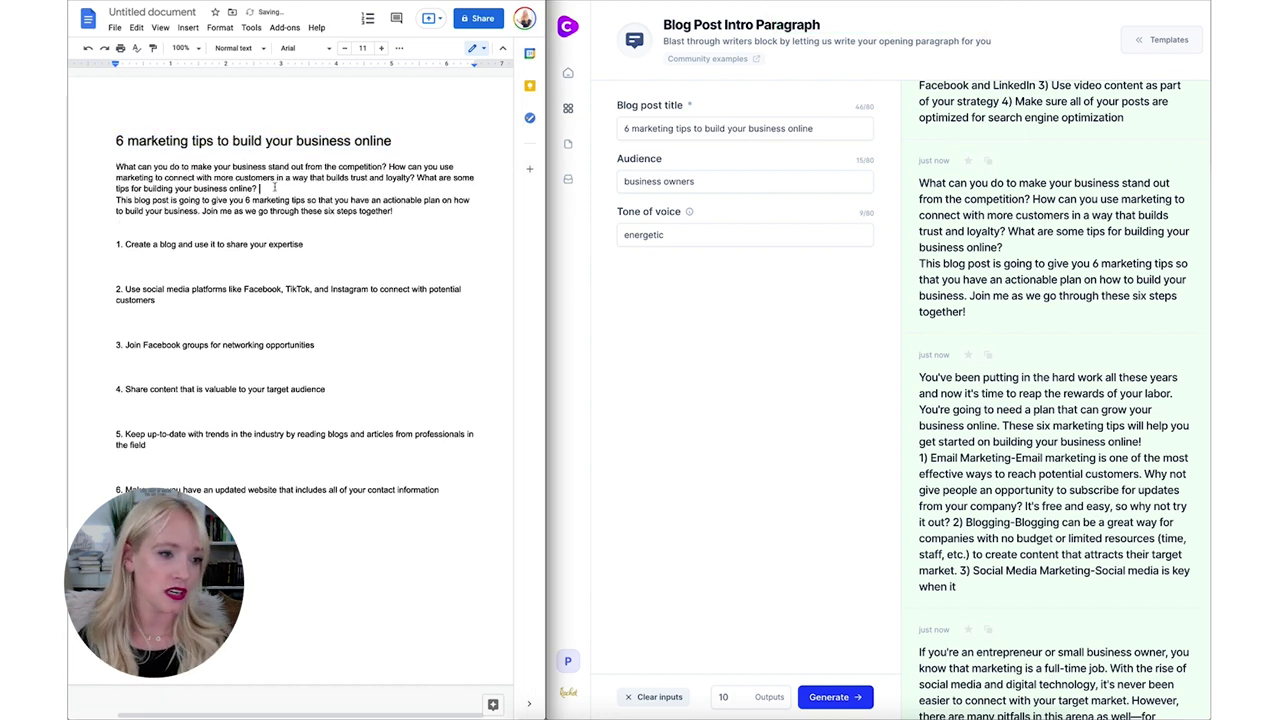
pyautogui.press('Return')
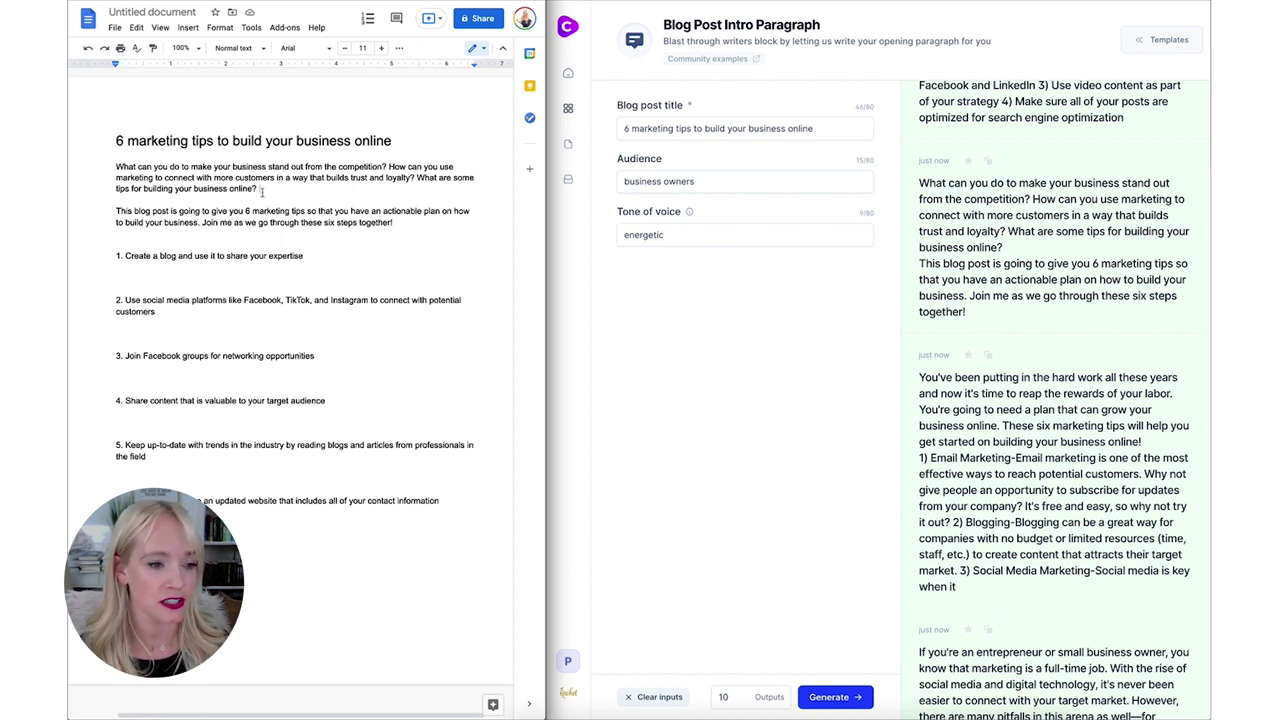
pyautogui.moveTo(1053, 247)
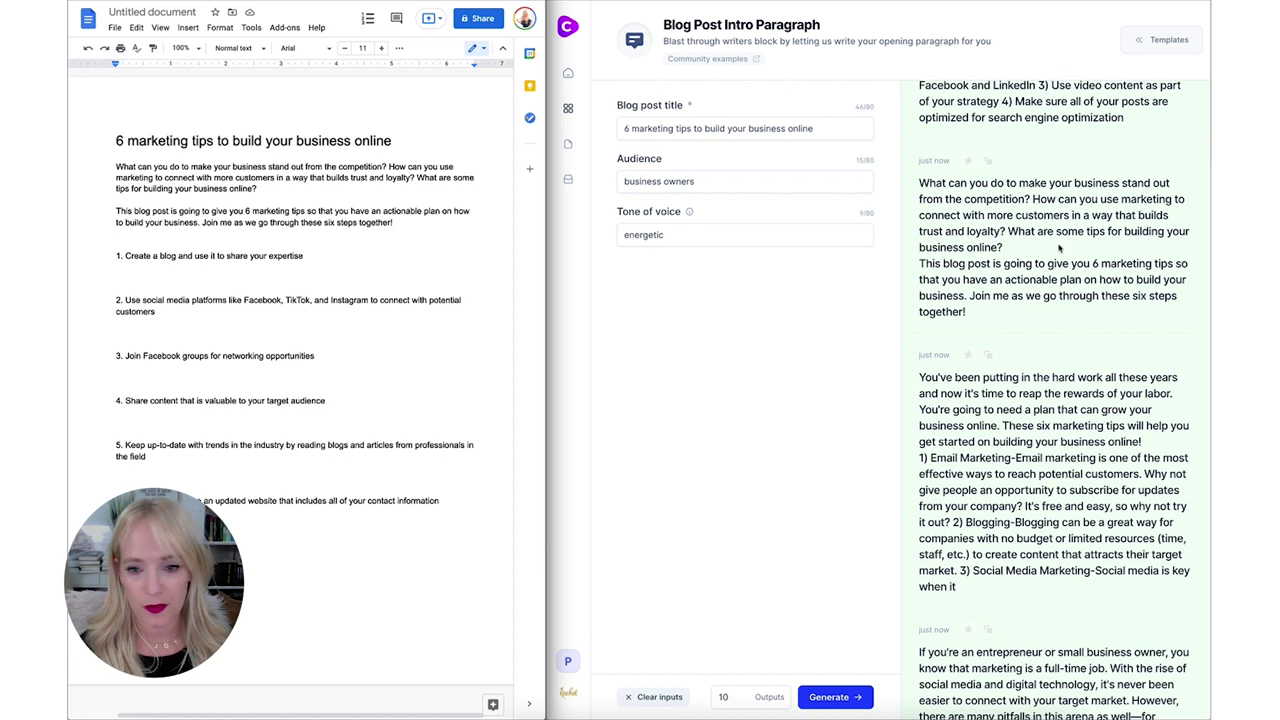
# Step: Open the Blog Post Conclusion Paragraph template and paste the six tips as its main points
pyautogui.click(569, 107)
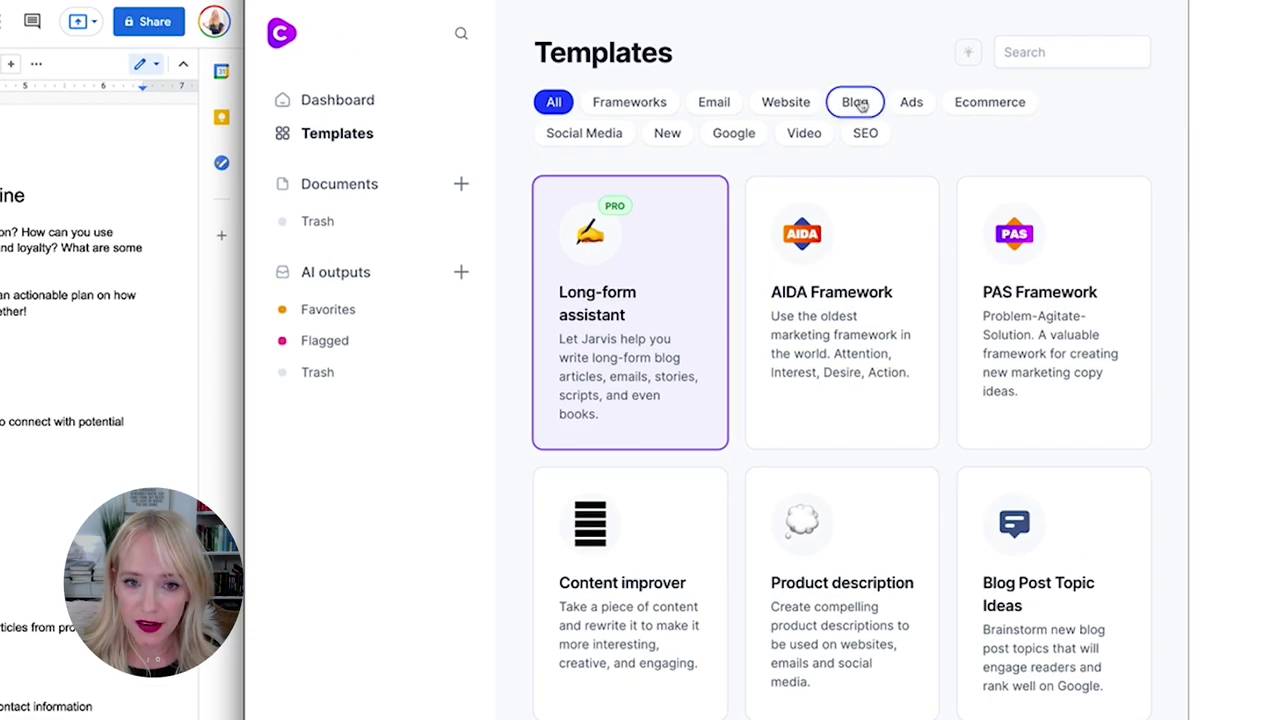
pyautogui.click(975, 74)
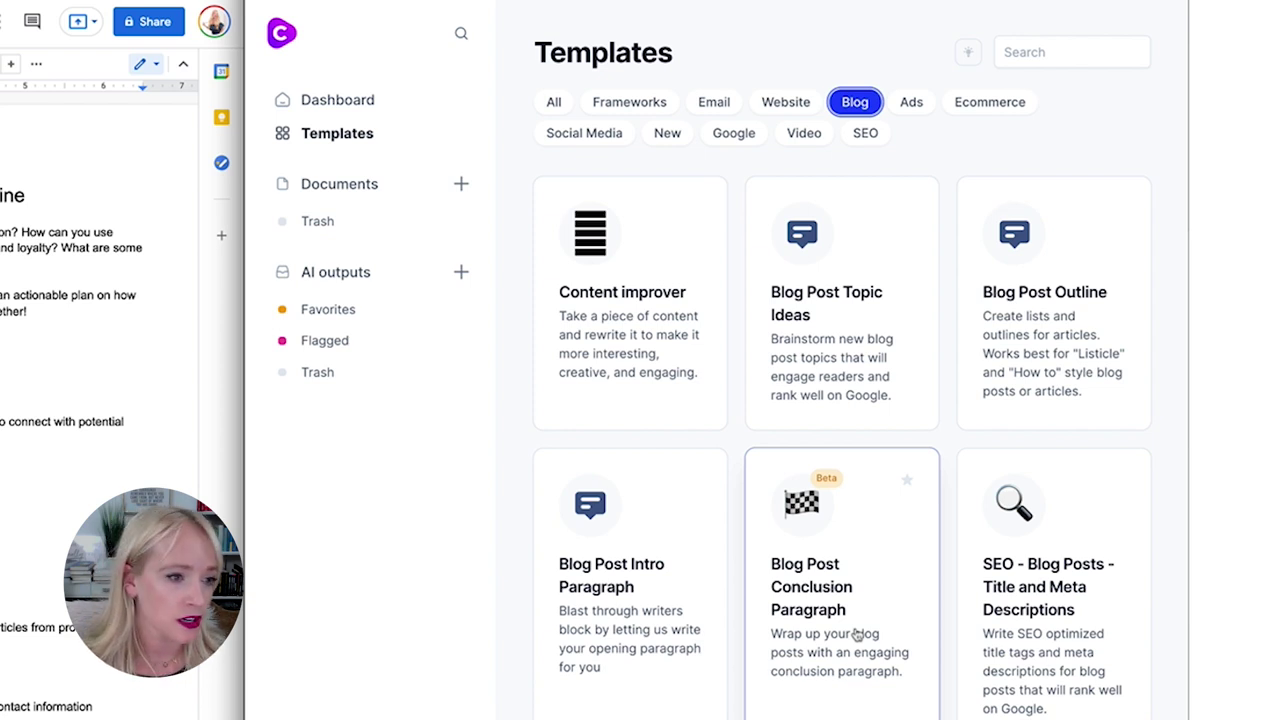
pyautogui.click(857, 636)
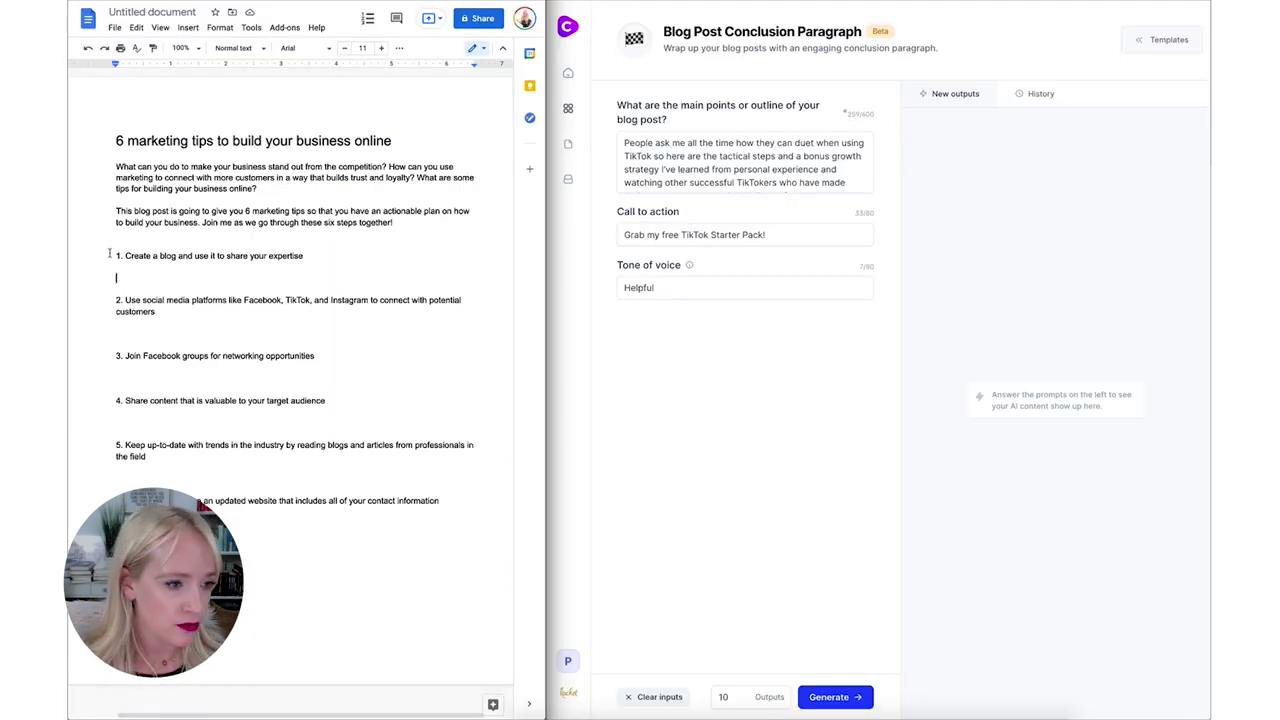
pyautogui.moveTo(110, 253); pyautogui.dragTo(437, 513)
pyautogui.hotkey('ctrl', 'c')
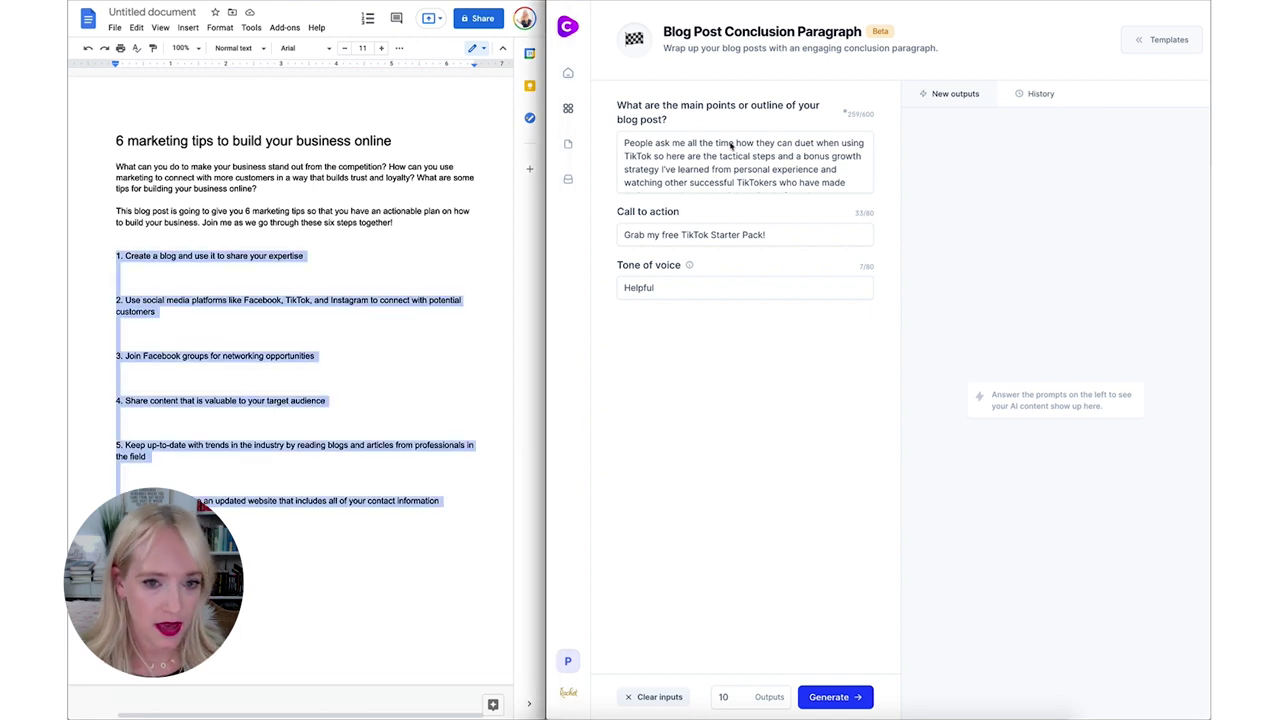
pyautogui.click(727, 150)
pyautogui.hotkey('ctrl', 'a')
pyautogui.hotkey('ctrl', 'v')
# Step: Set the call to action to 'Apply now for a free consultation with our agency' and generate
pyautogui.doubleClick(352, 345)
pyautogui.click(352, 345)
pyautogui.tripleClick(352, 345)
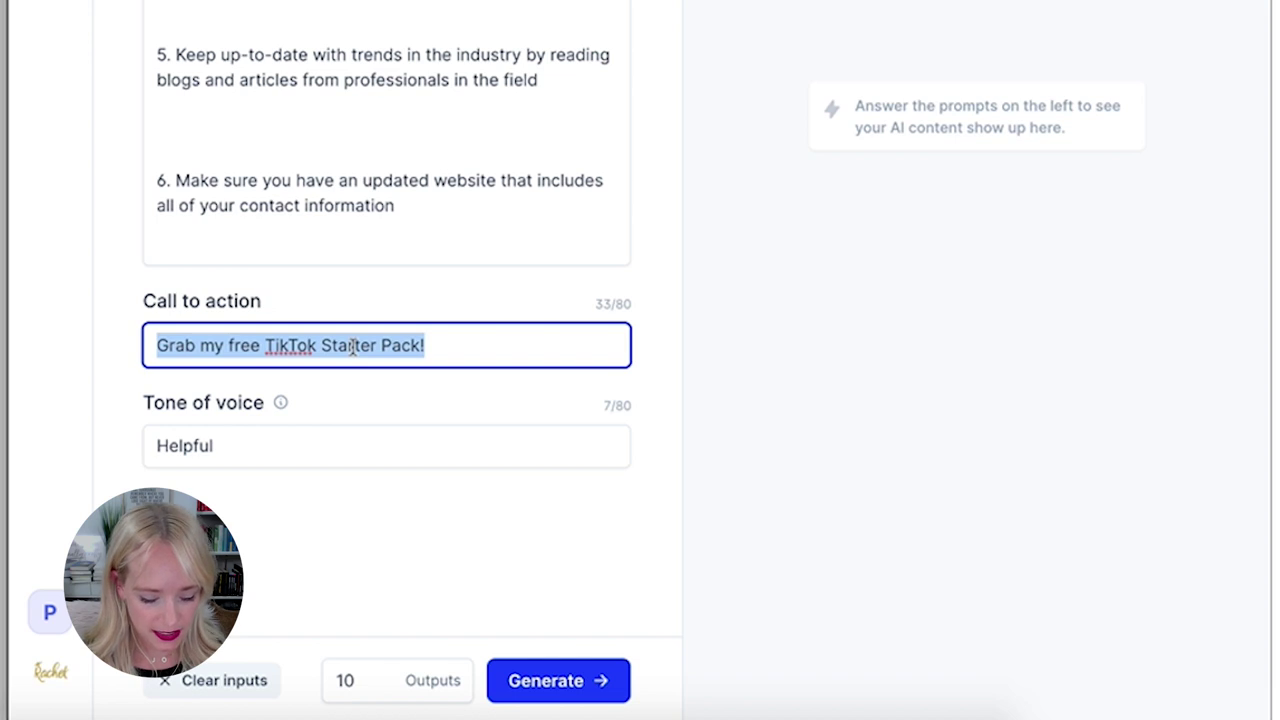
pyautogui.write('Apply now for')
pyautogui.write(' a free consu')
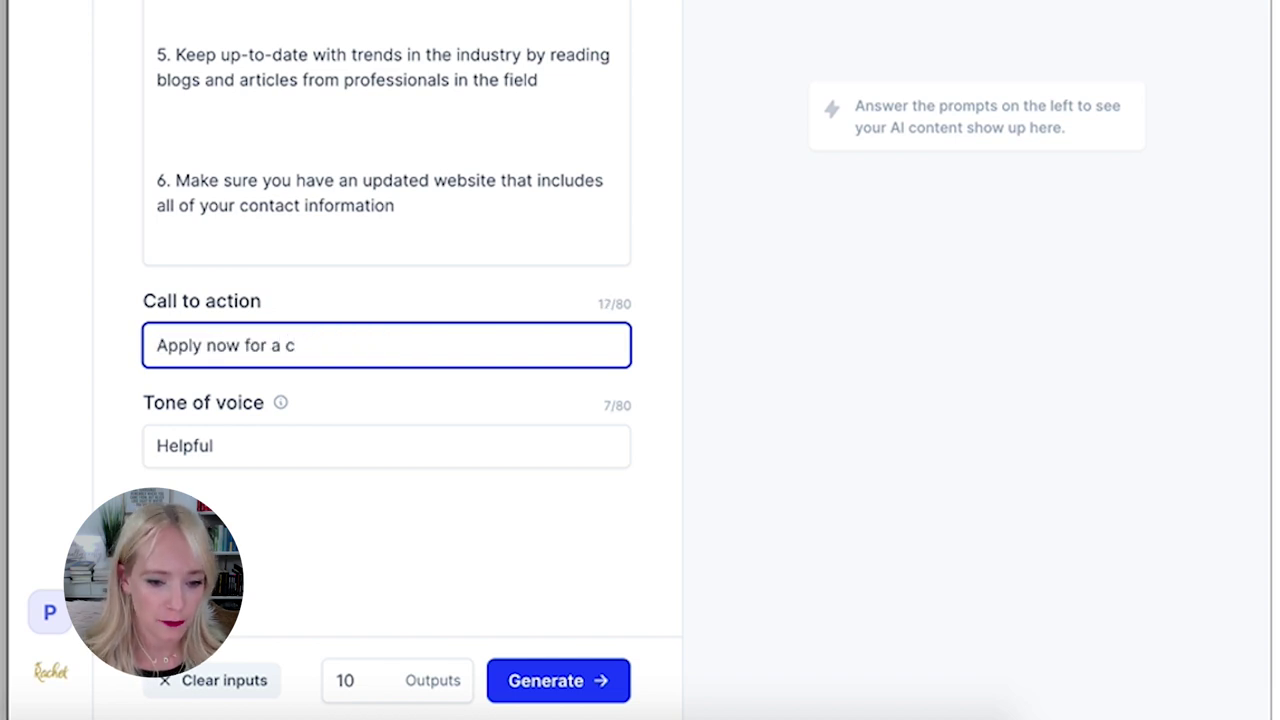
pyautogui.write('ltation with our agency')
pyautogui.press('Tab')
pyautogui.write('I')
pyautogui.press('BackSpace')
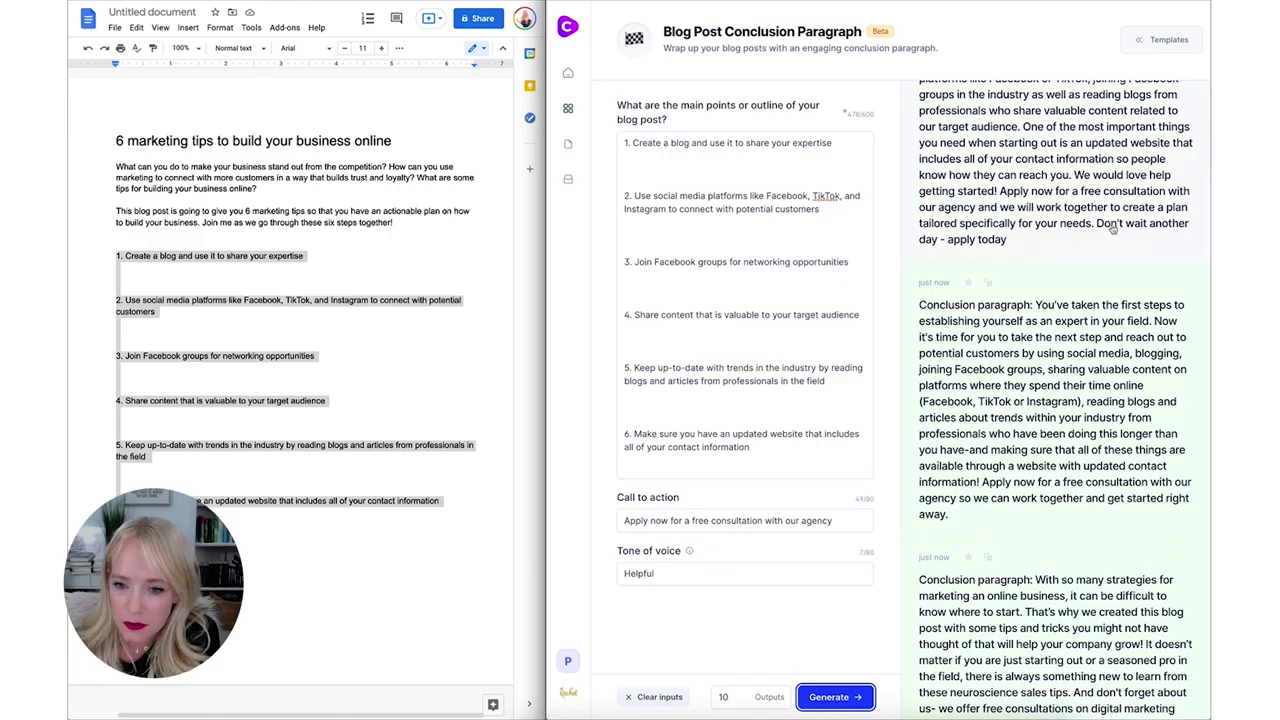
# Step: Paste a generated conclusion below tip 6 and split it into two paragraphs
pyautogui.click(1113, 229)
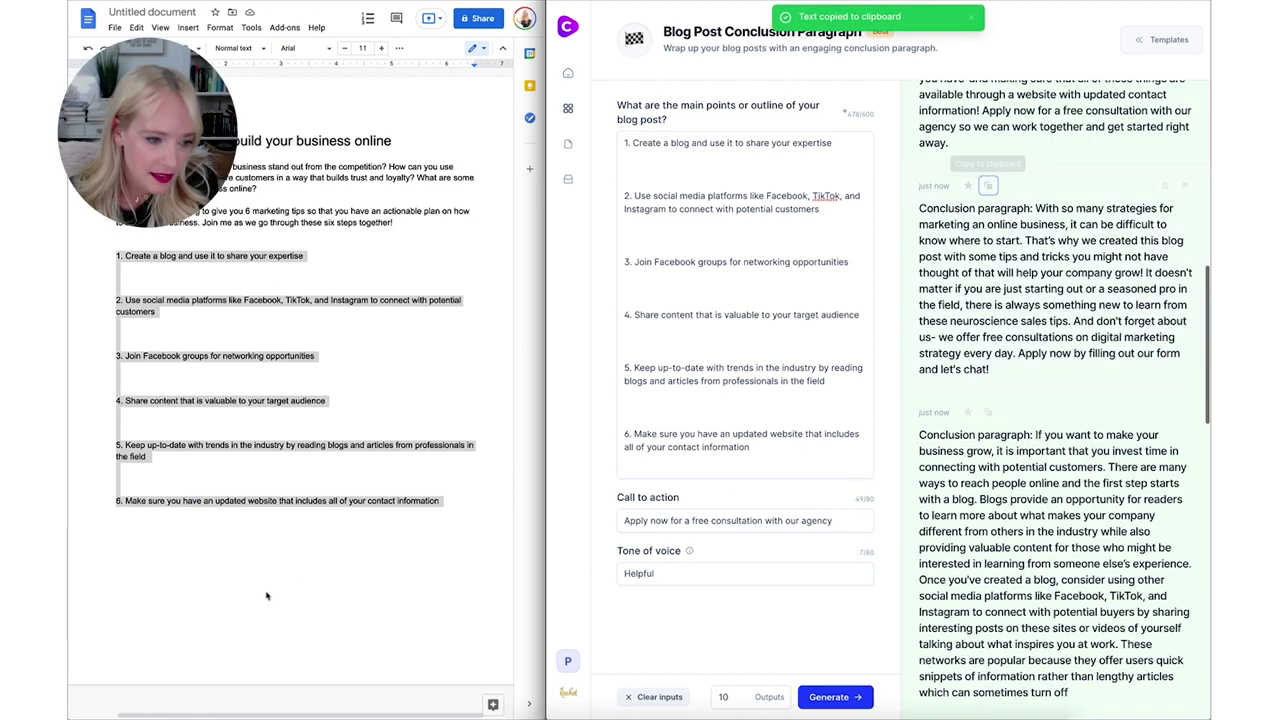
pyautogui.click(237, 544)
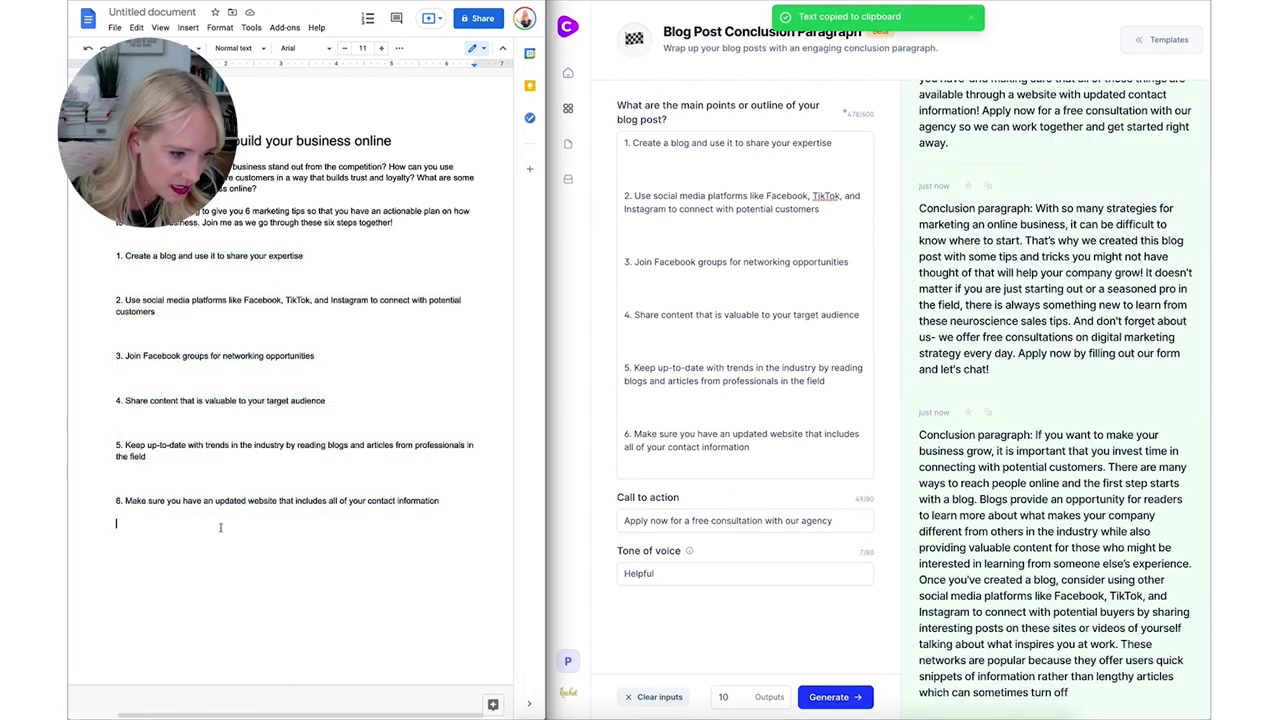
pyautogui.hotkey('ctrl', 'v')
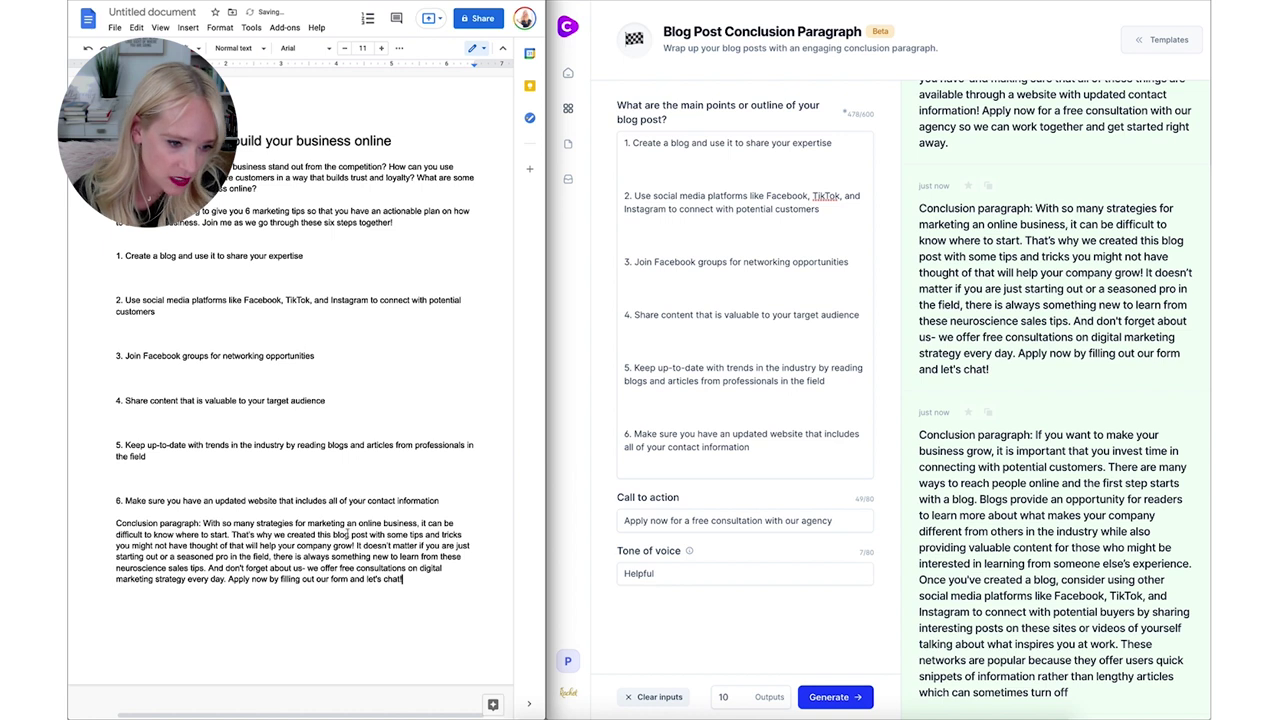
pyautogui.press('Return')
pyautogui.press('Return')
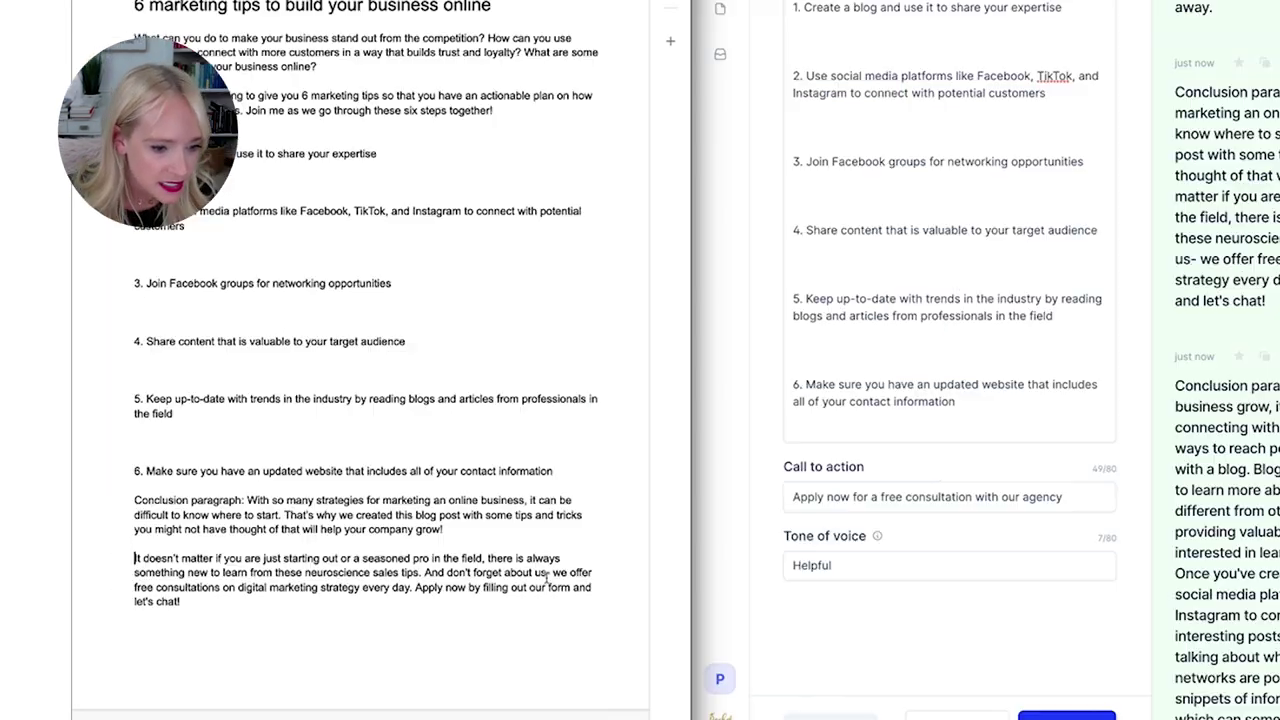
# Step: Drop the 'don't forget about us' phrase, add 'for 7-10 figure companies.' and end with 'INSERT LINK'
pyautogui.click(997, 546)
pyautogui.moveTo(764, 546); pyautogui.dragTo(1020, 546)
pyautogui.press('BackSpace')
pyautogui.write('W')
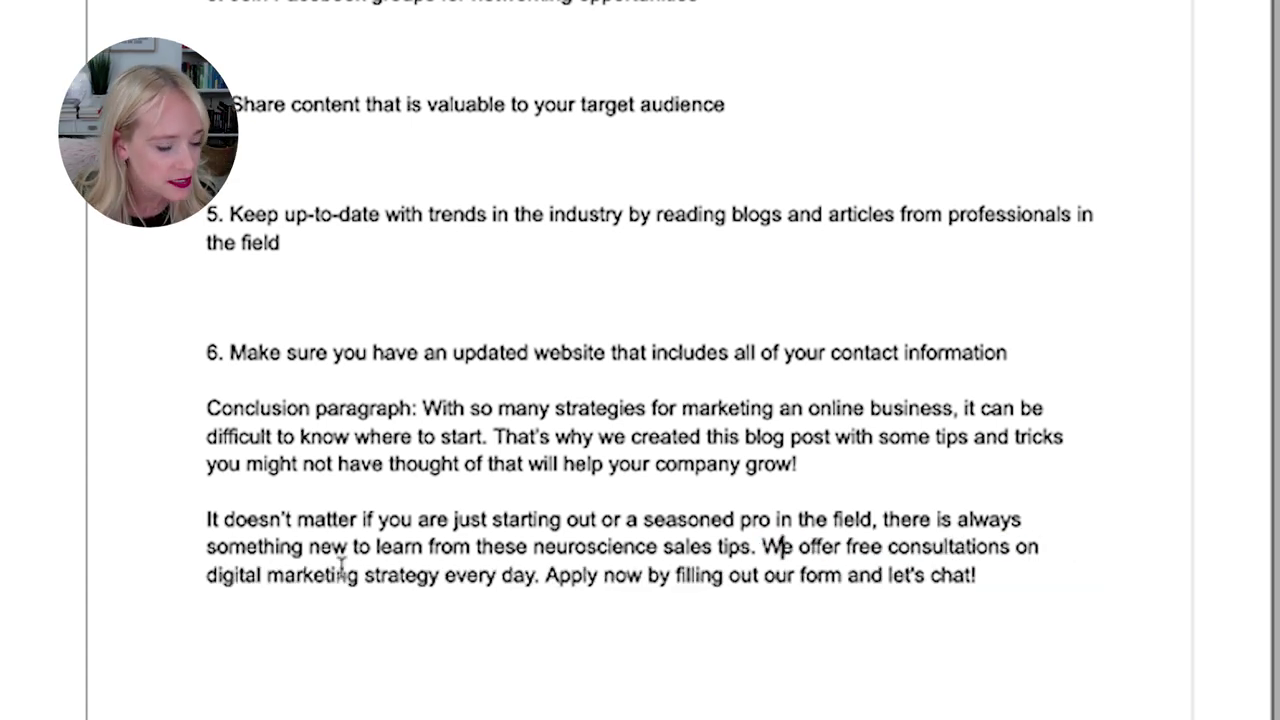
pyautogui.click(540, 575)
pyautogui.press('BackSpace')
pyautogui.press('BackSpace')
pyautogui.write('for')
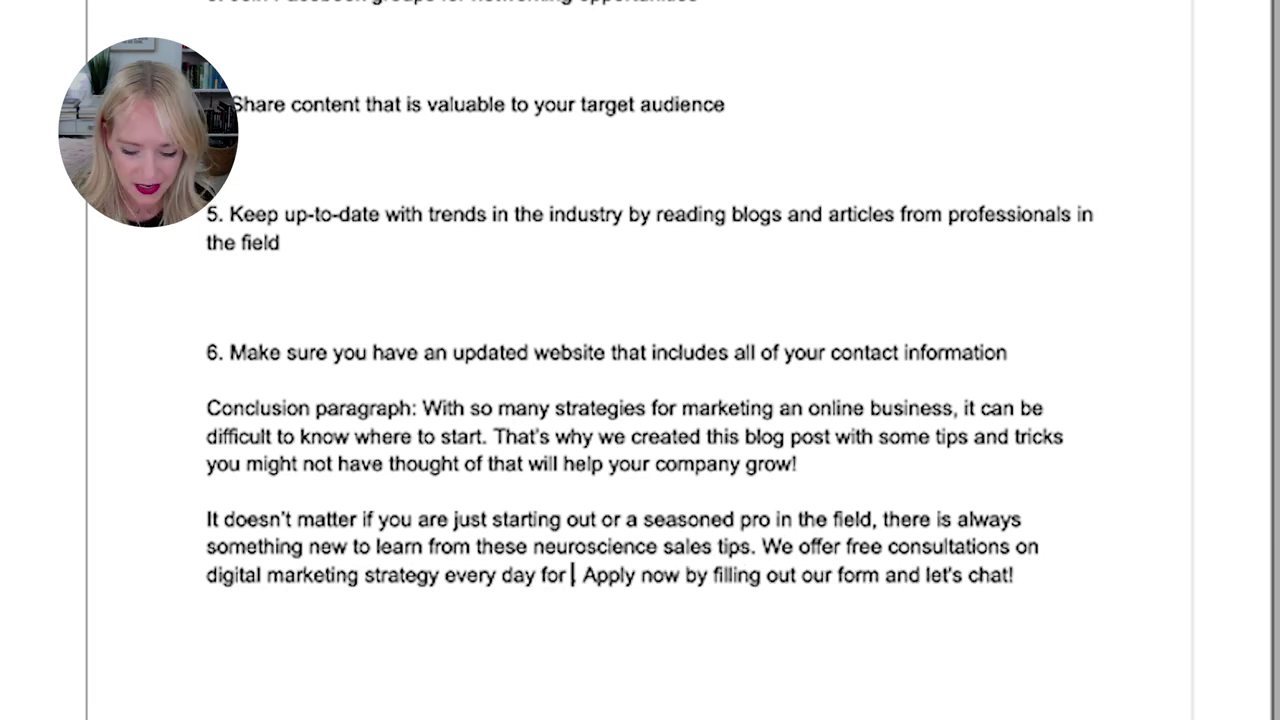
pyautogui.write(' 7-10 ')
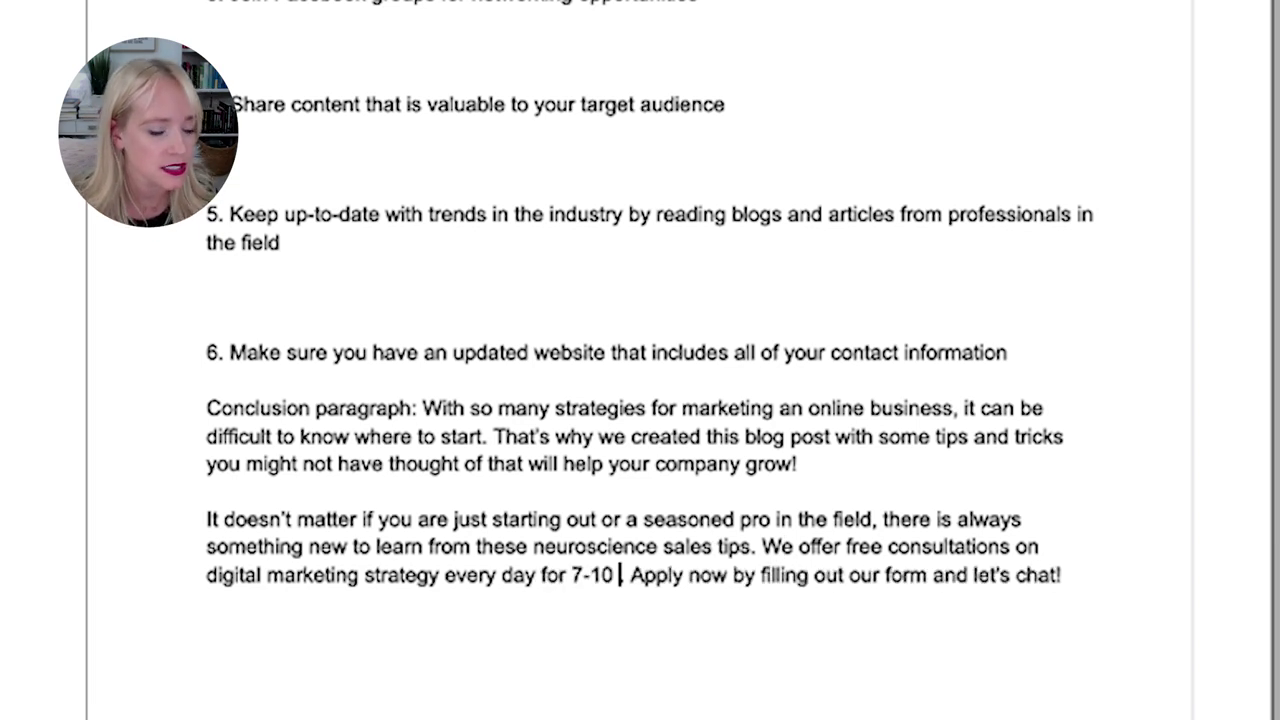
pyautogui.write('figure companies.')
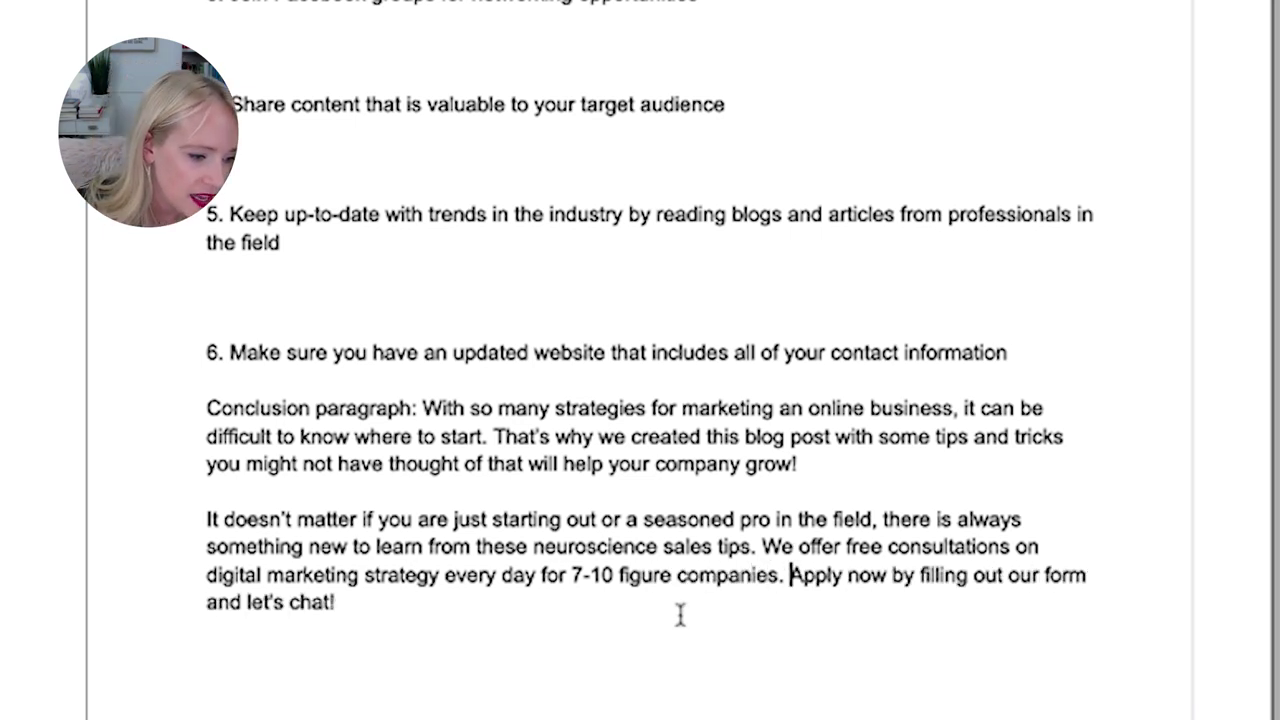
pyautogui.press('BackSpace')
pyautogui.write(':')
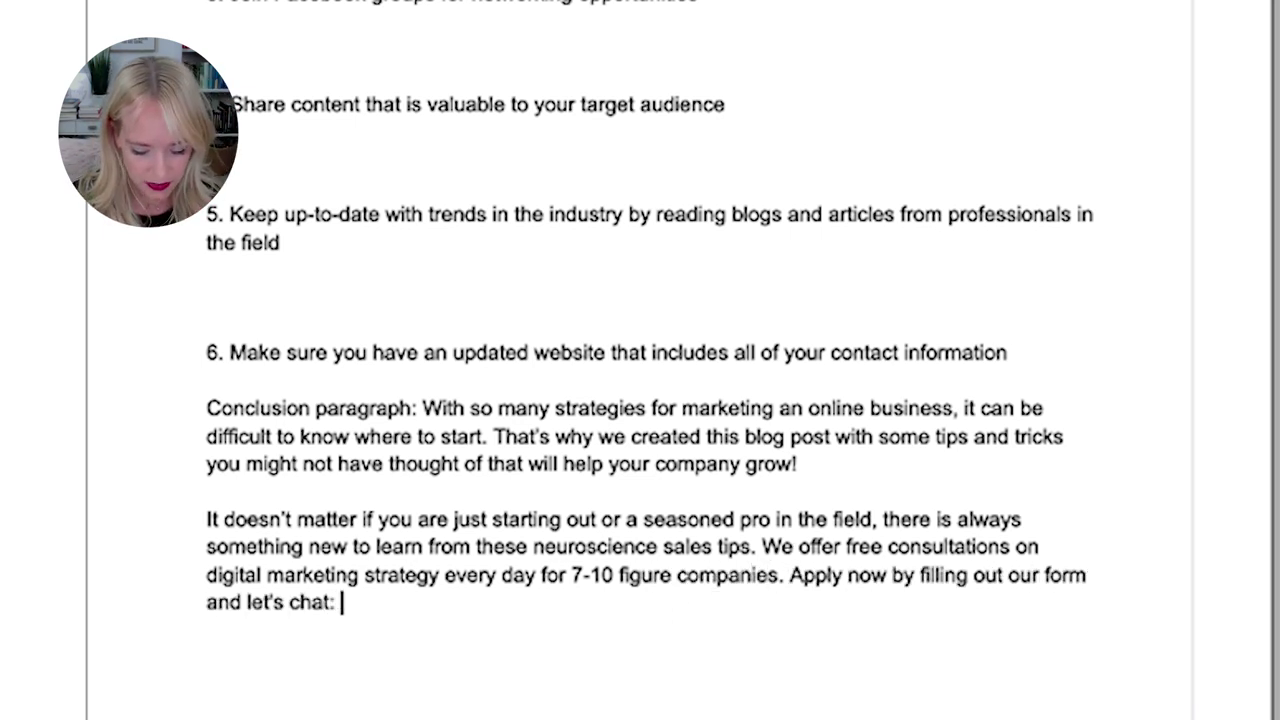
pyautogui.write('INSERT LINK')
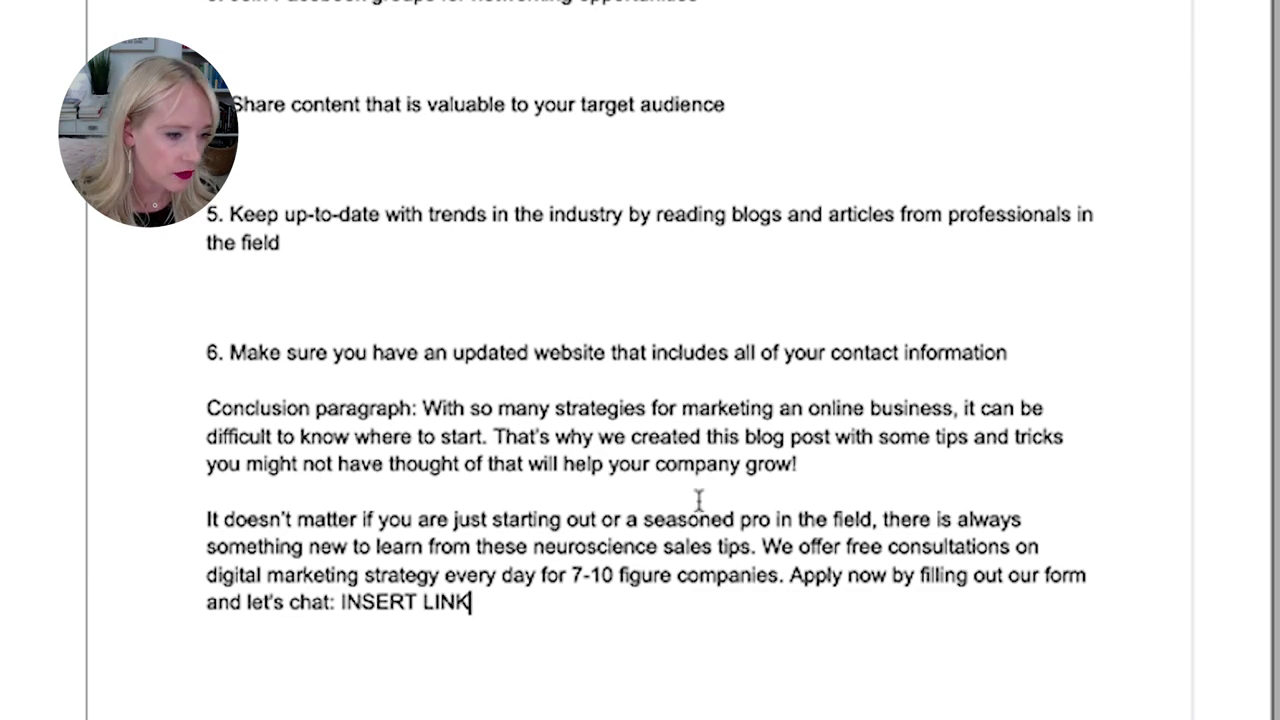
pyautogui.click(572, 110)
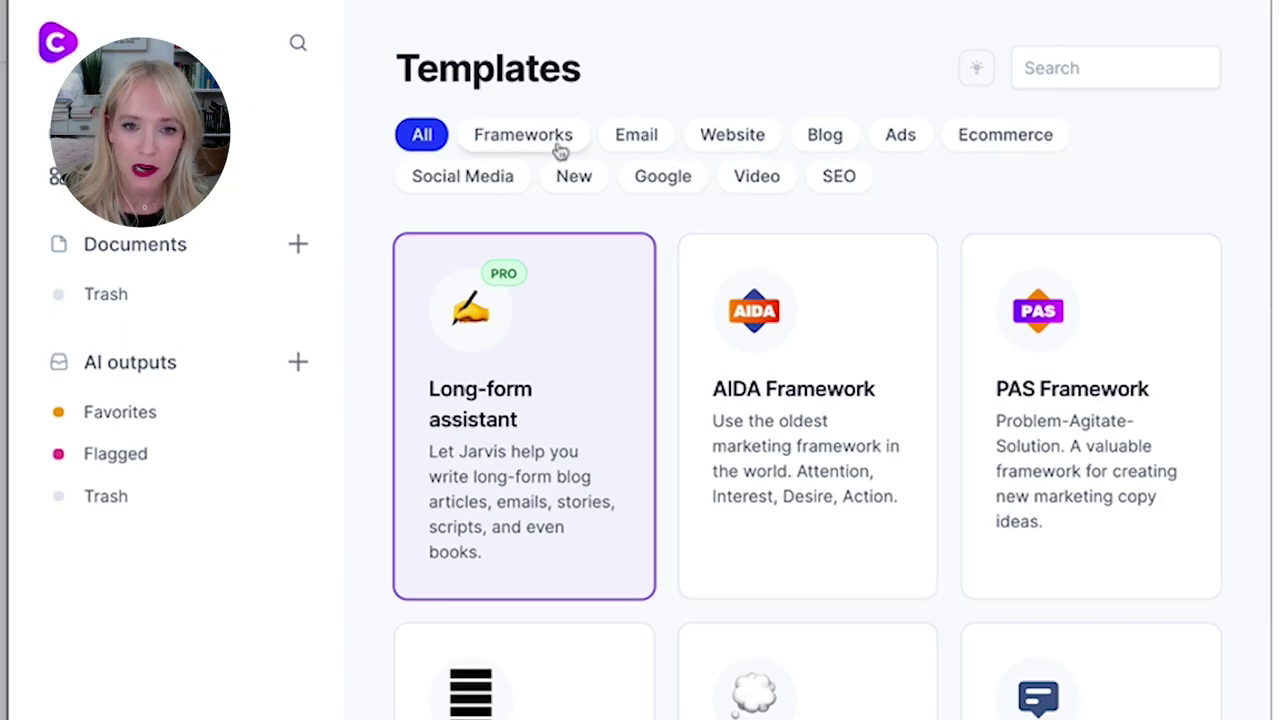
# Step: Start a Long-form assistant document with the first conclusion paragraph as its content description
pyautogui.click(528, 460)
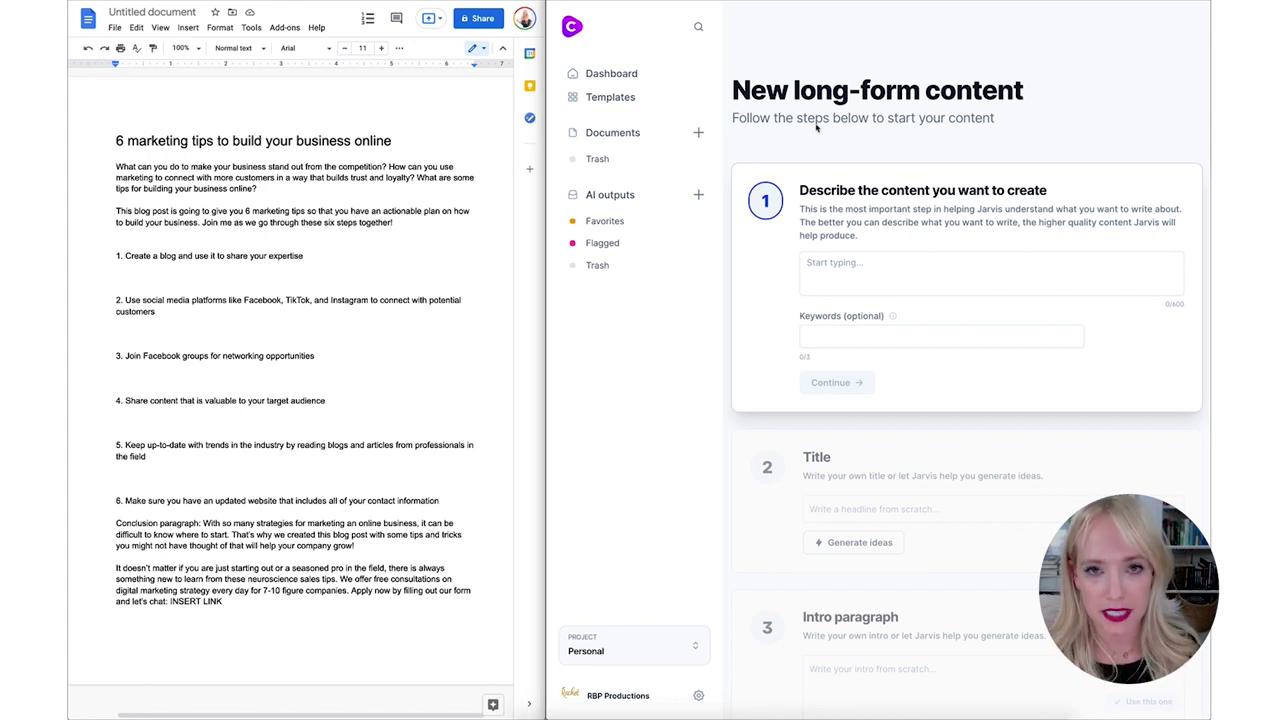
pyautogui.moveTo(305, 256); pyautogui.dragTo(126, 256)
pyautogui.moveTo(116, 141); pyautogui.dragTo(148, 141)
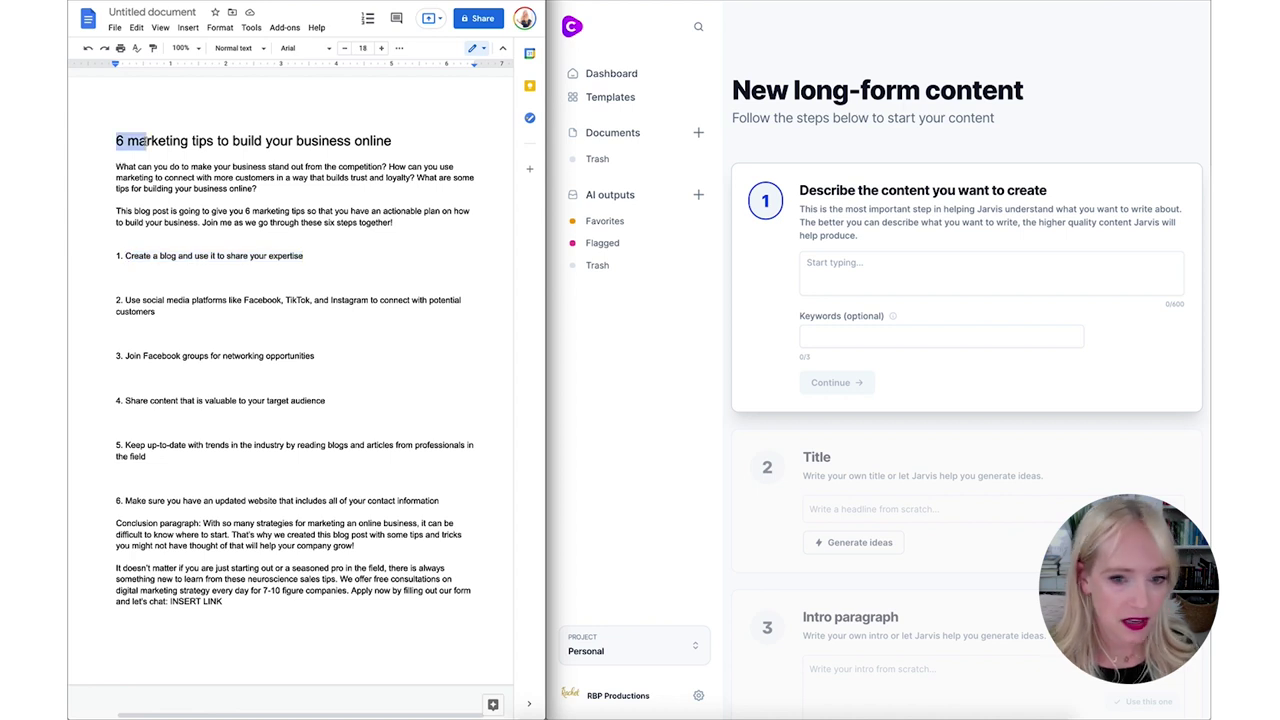
pyautogui.moveTo(203, 523); pyautogui.dragTo(355, 546)
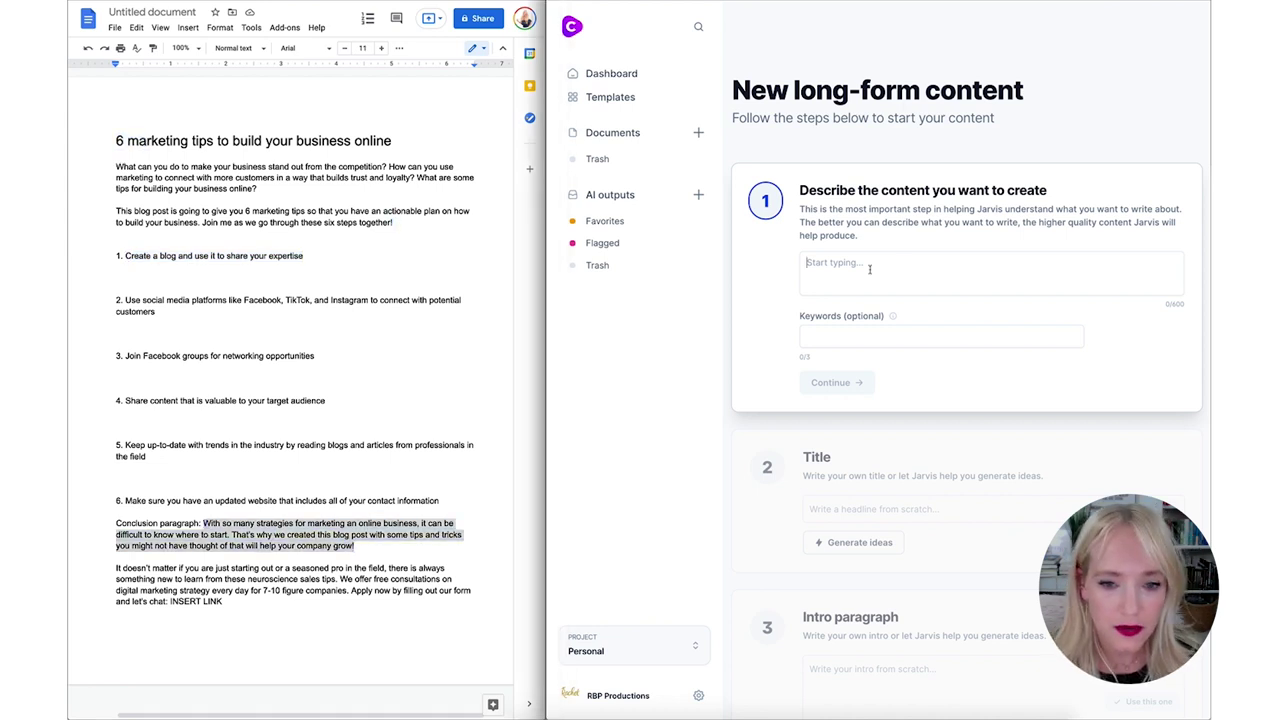
pyautogui.write('With so many strategies for marketing an online business, it can be difficult to know where to start. That’s why we created this blog post with some tips and tricks you might not have thought of that will help your company grow!')
pyautogui.click(855, 386)
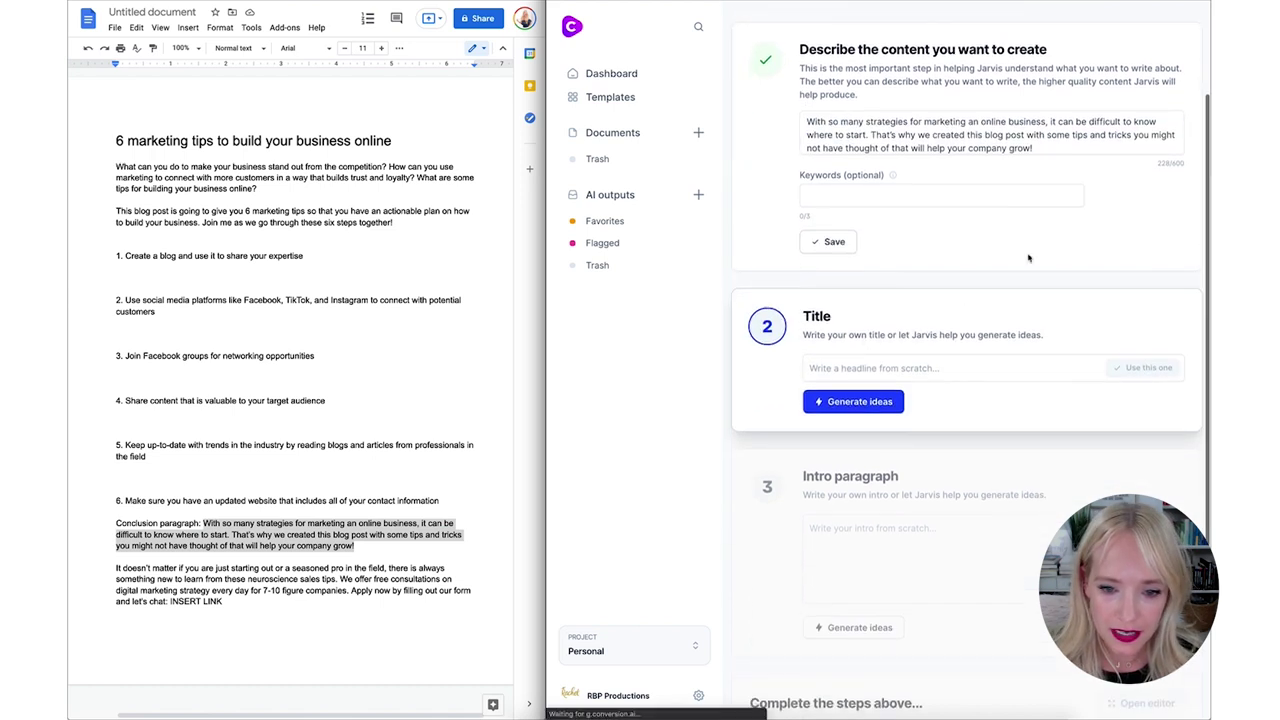
# Step: Fill in the post title as headline and the two intro paragraphs, then accept them
pyautogui.click(390, 140)
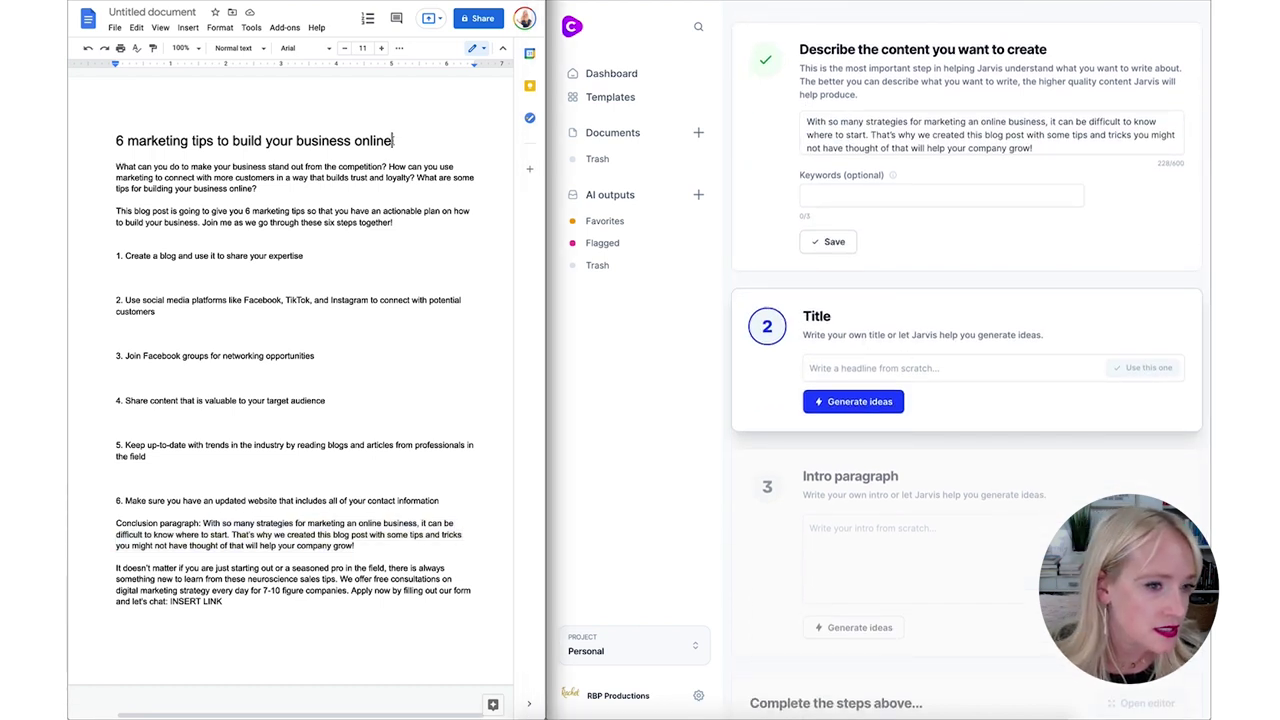
pyautogui.moveTo(386, 140); pyautogui.dragTo(69, 142)
pyautogui.hotkey('ctrl', 'c')
pyautogui.click(900, 368)
pyautogui.hotkey('ctrl', 'v')
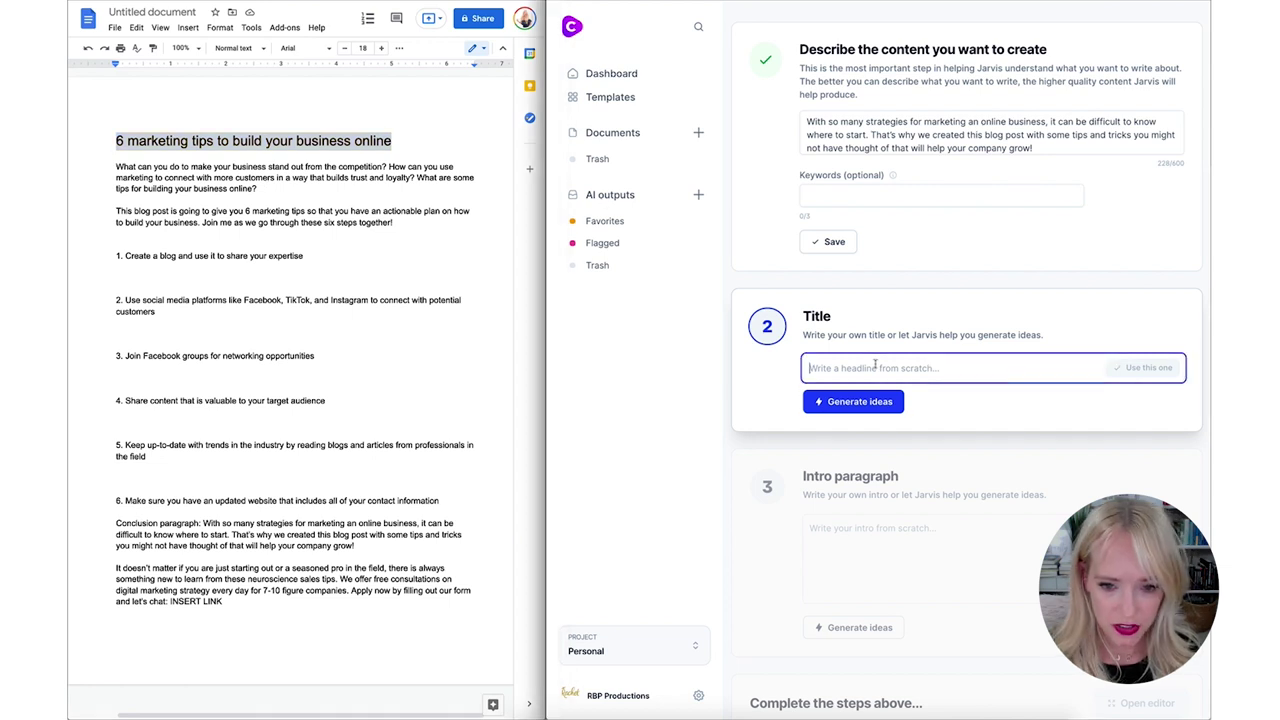
pyautogui.click(1148, 368)
pyautogui.moveTo(117, 167); pyautogui.dragTo(395, 222)
pyautogui.hotkey('ctrl', 'c')
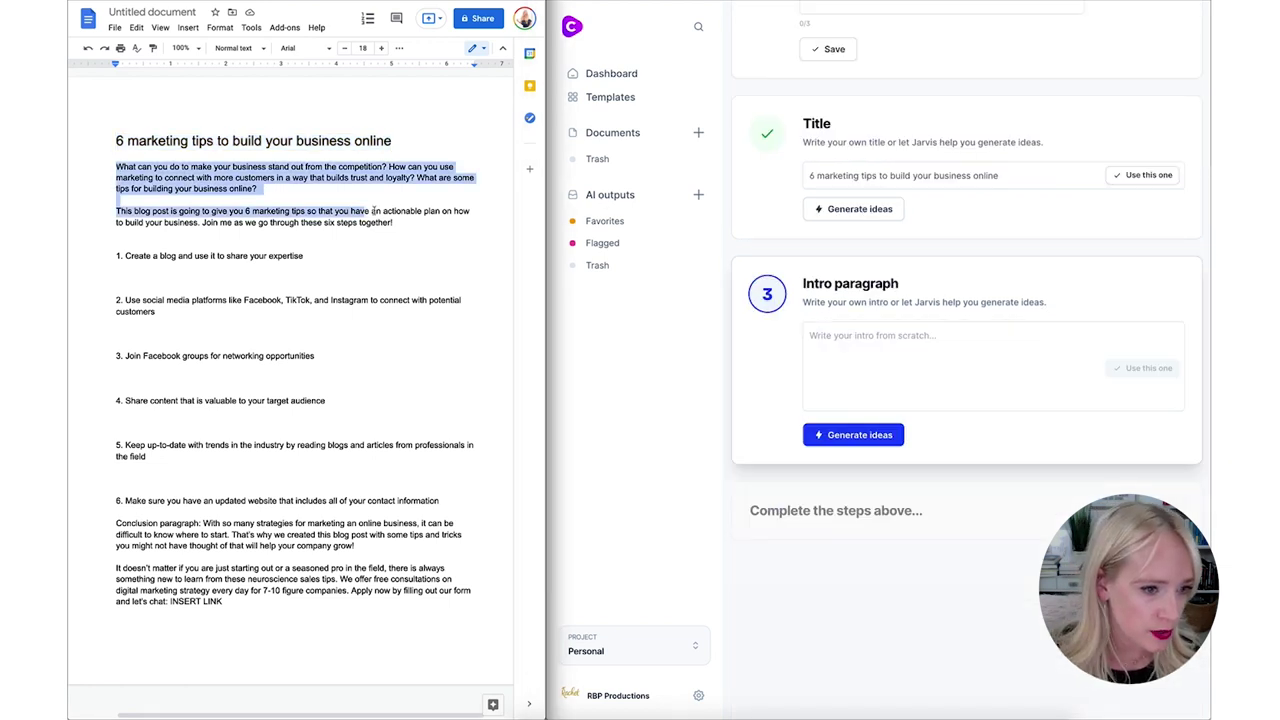
pyautogui.click(909, 351)
pyautogui.hotkey('ctrl', 'v')
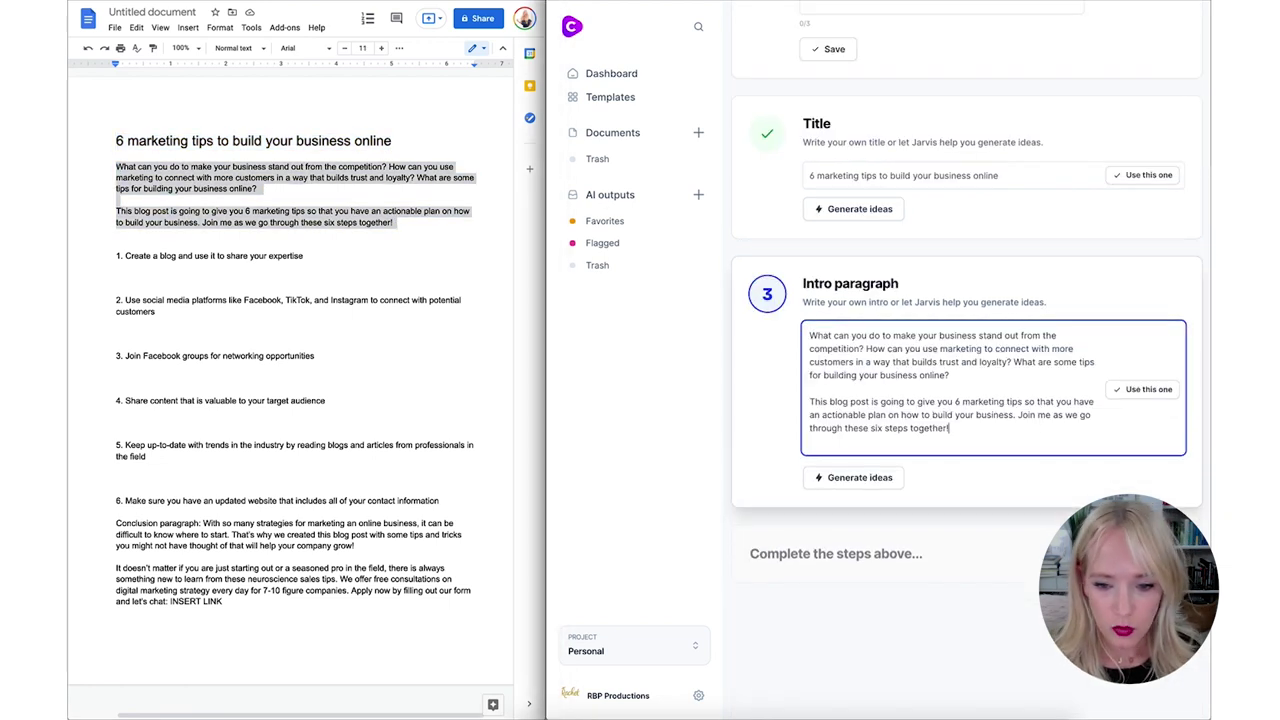
pyautogui.scroll(-1, 969, 227)
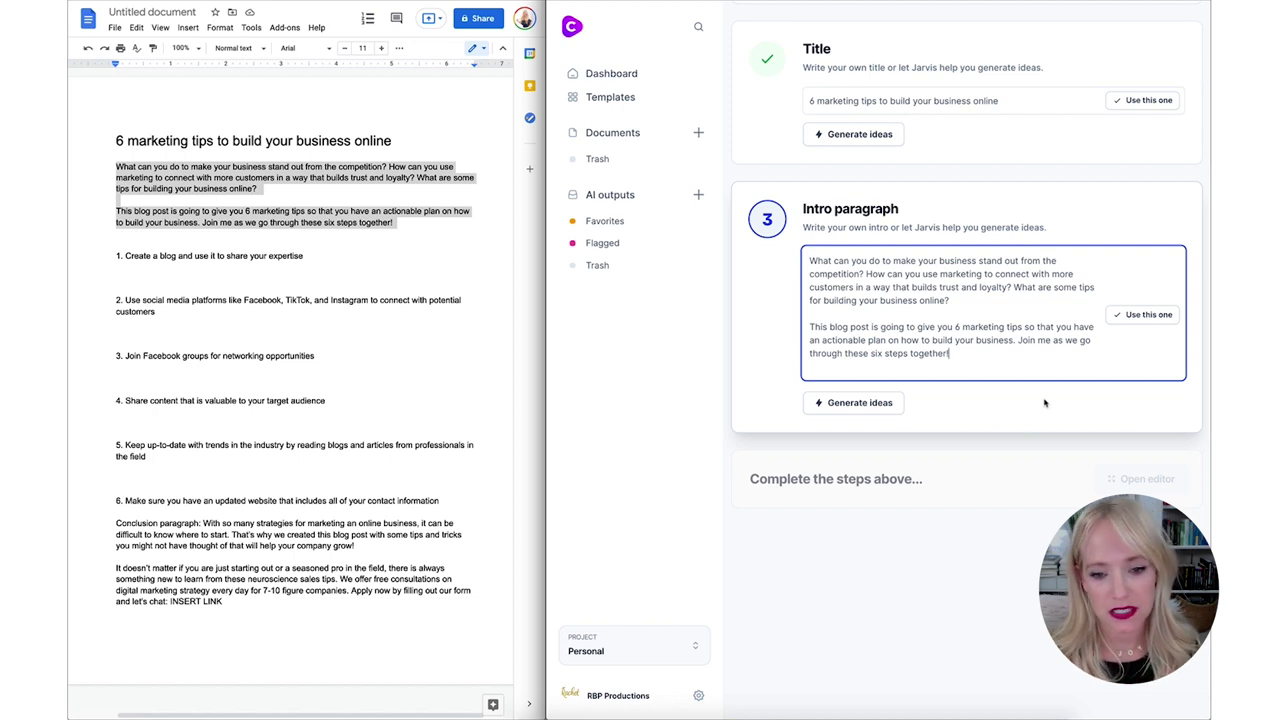
pyautogui.click(1148, 316)
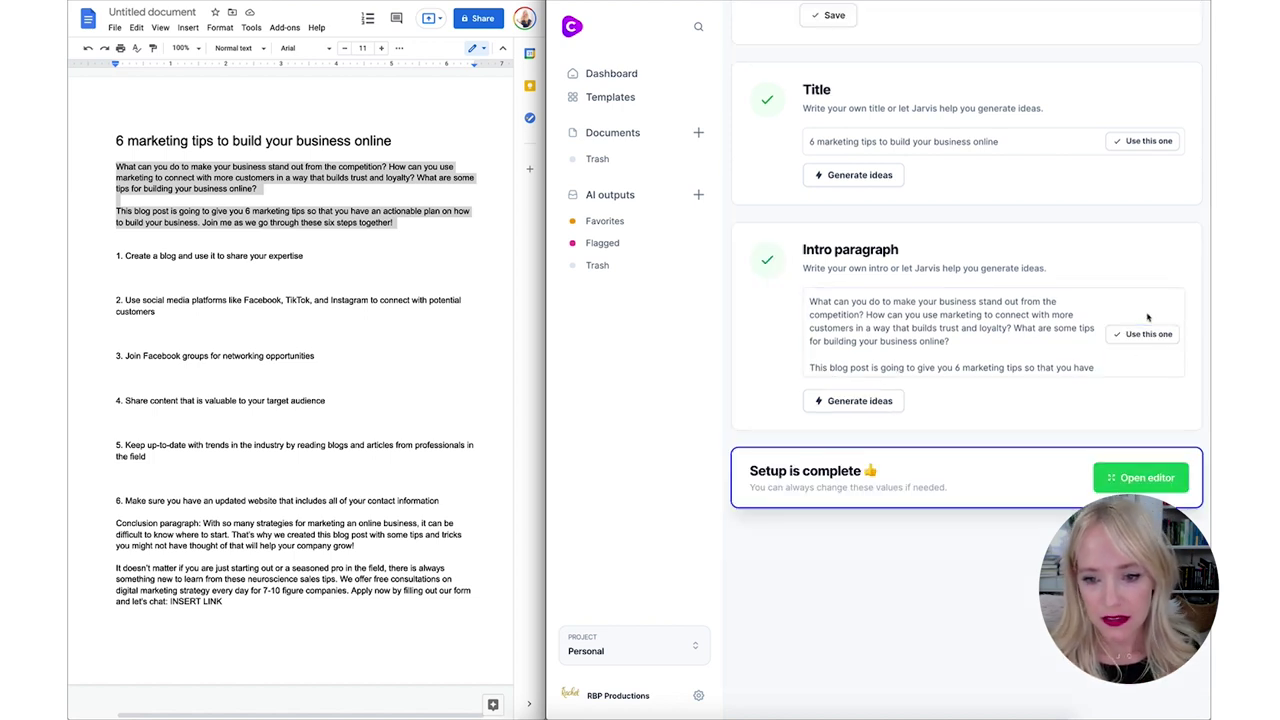
# Step: In the long-form editor, replace the AI draft tips with 'Tip #1:' and the first tip's wording
pyautogui.click(1145, 477)
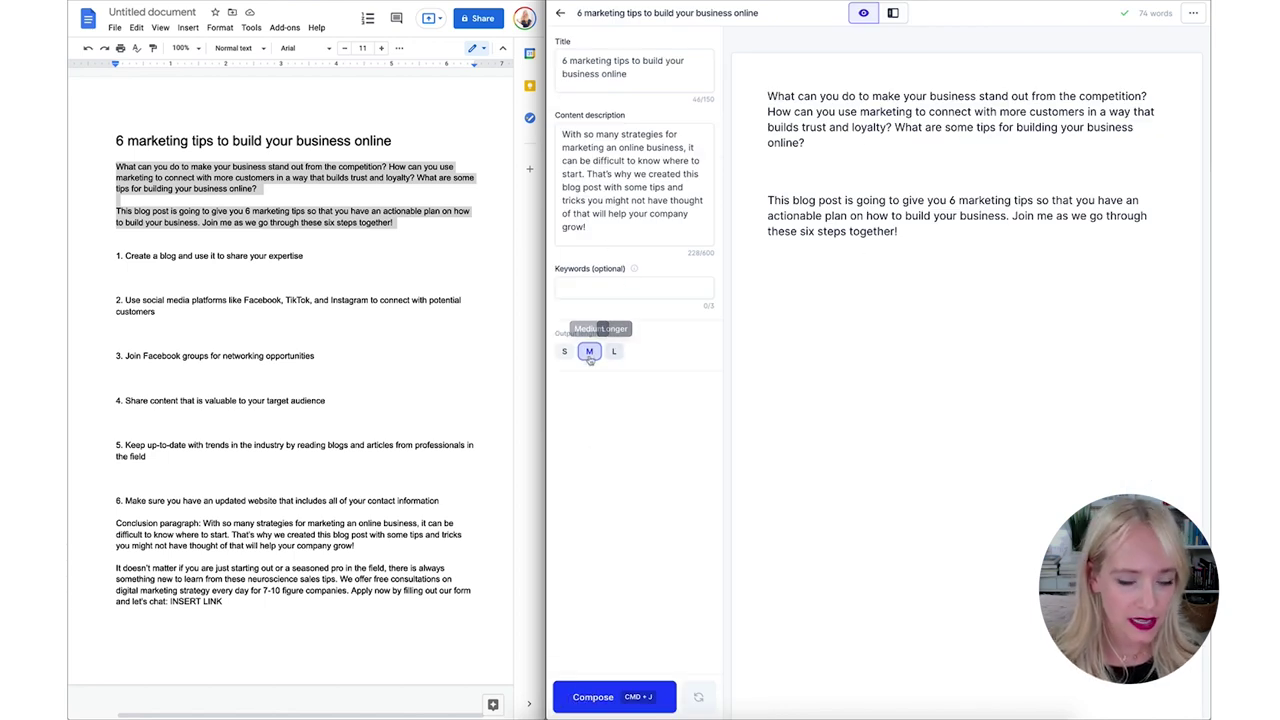
pyautogui.click(593, 697)
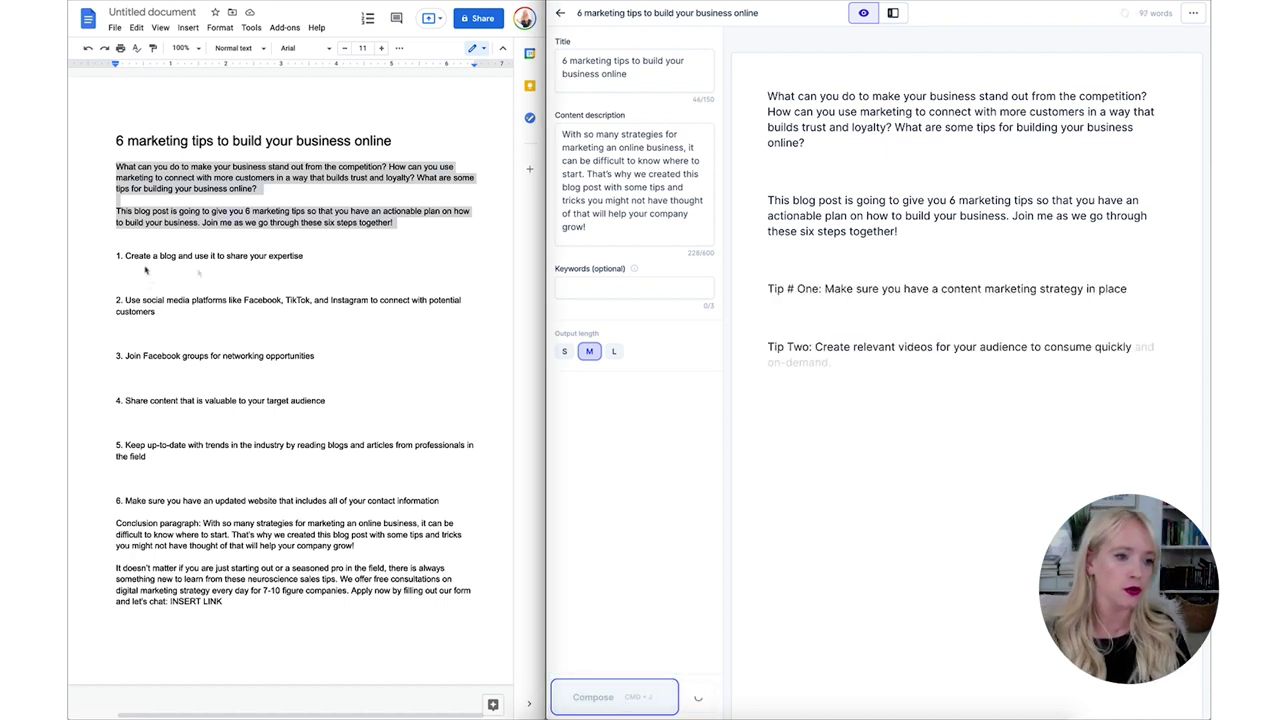
pyautogui.click(200, 256)
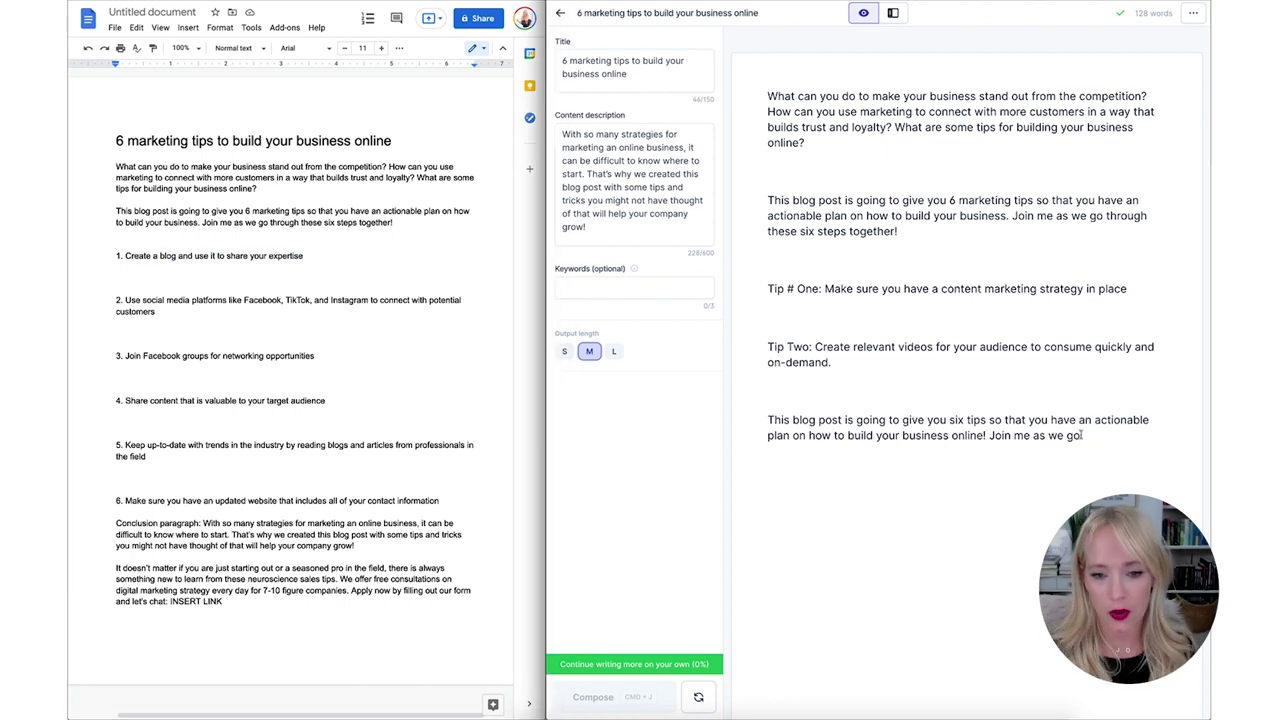
pyautogui.moveTo(1082, 435); pyautogui.dragTo(768, 288)
pyautogui.write('Tip')
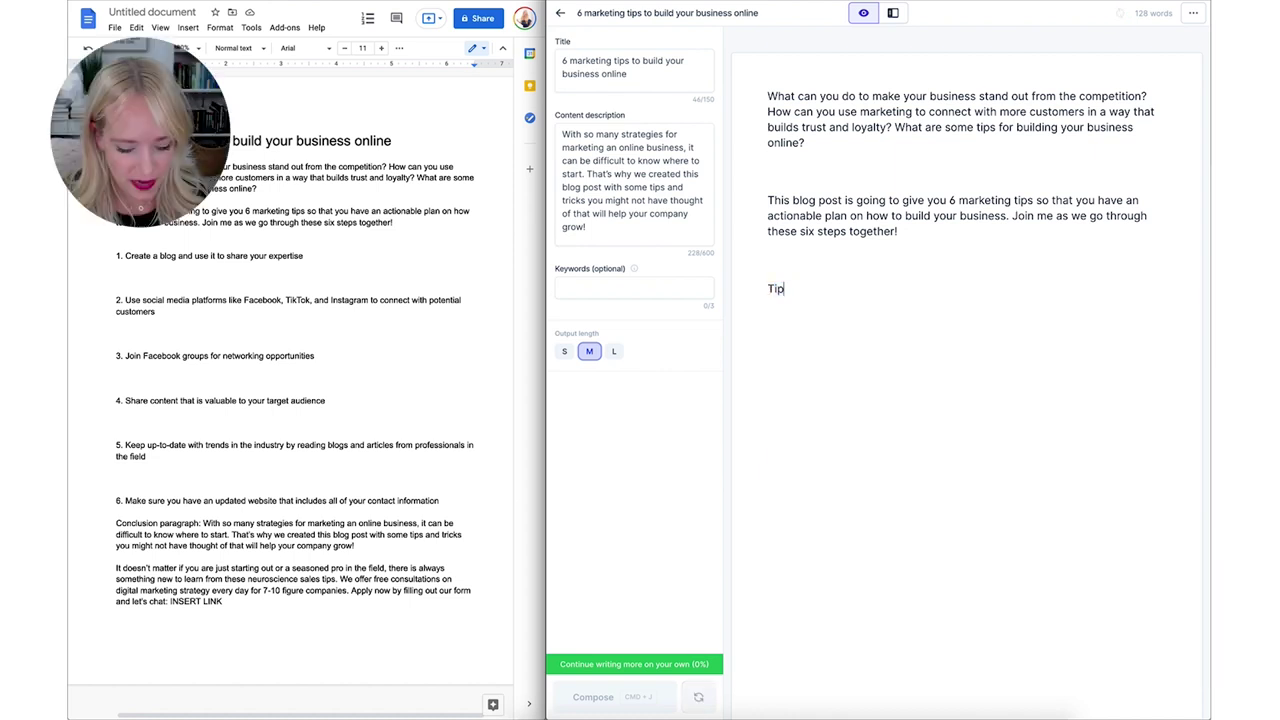
pyautogui.write(' #1:')
pyautogui.write('Create a blog and use it to share your expertise')
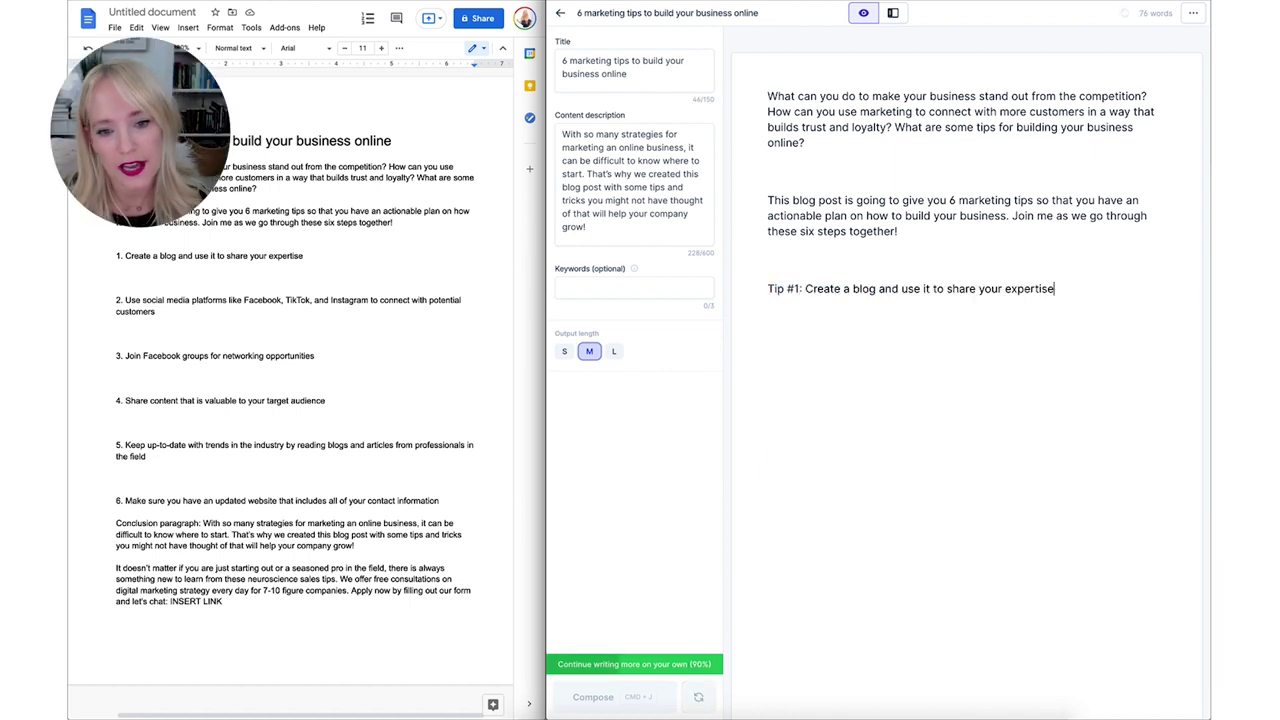
# Step: Add '**' above Tip #1 and change the ending after 'expertise' to 'consistently'
pyautogui.click(775, 259)
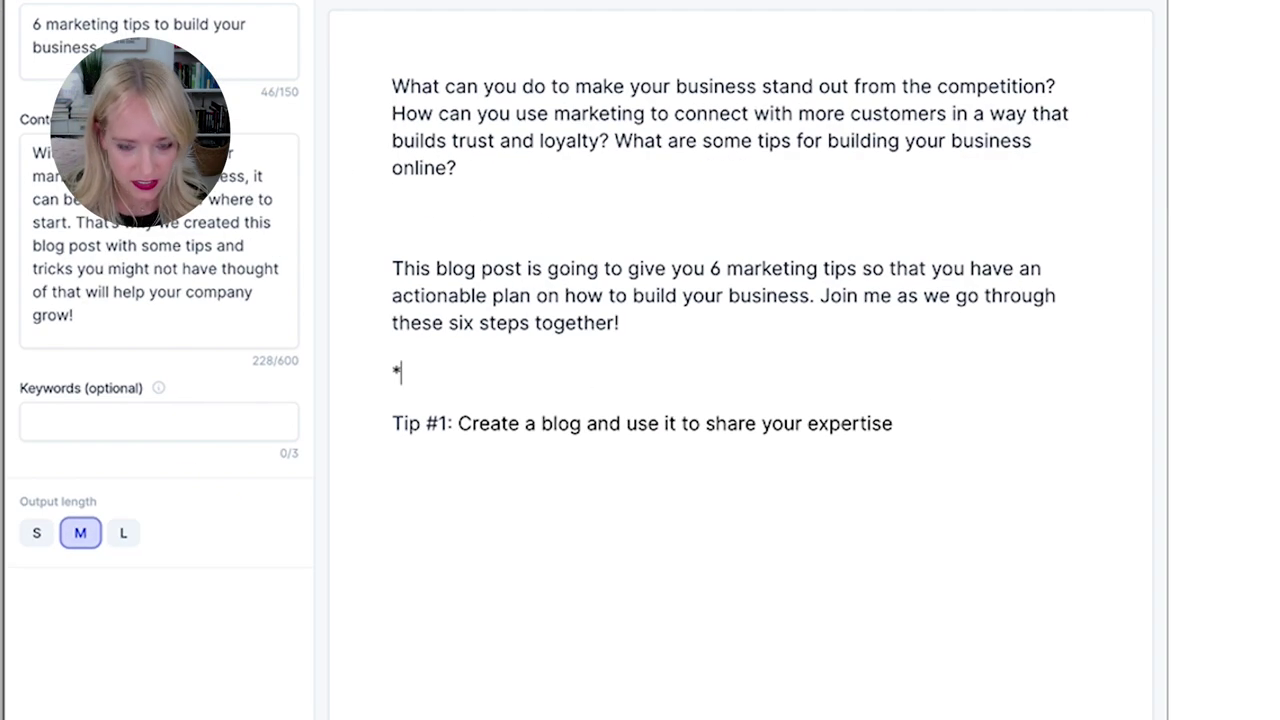
pyautogui.write('**')
pyautogui.press('Tab')
pyautogui.write('.')
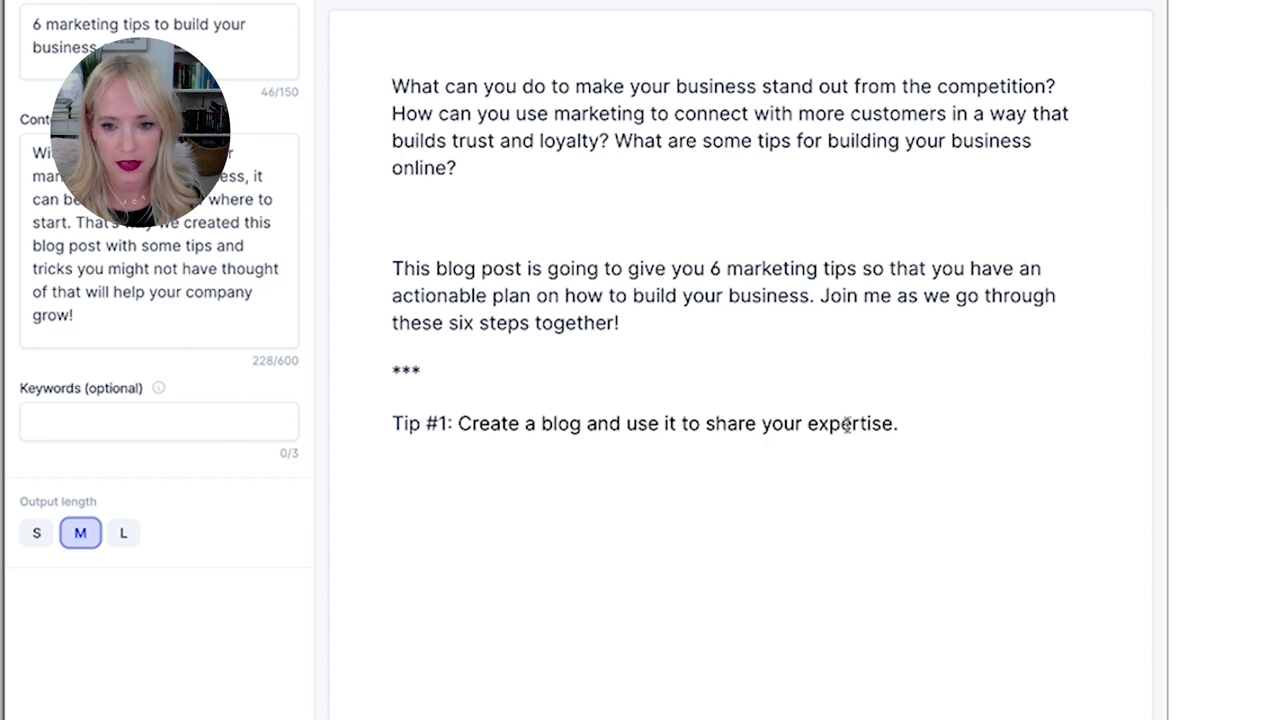
pyautogui.press('BackSpace')
pyautogui.write('consistently')
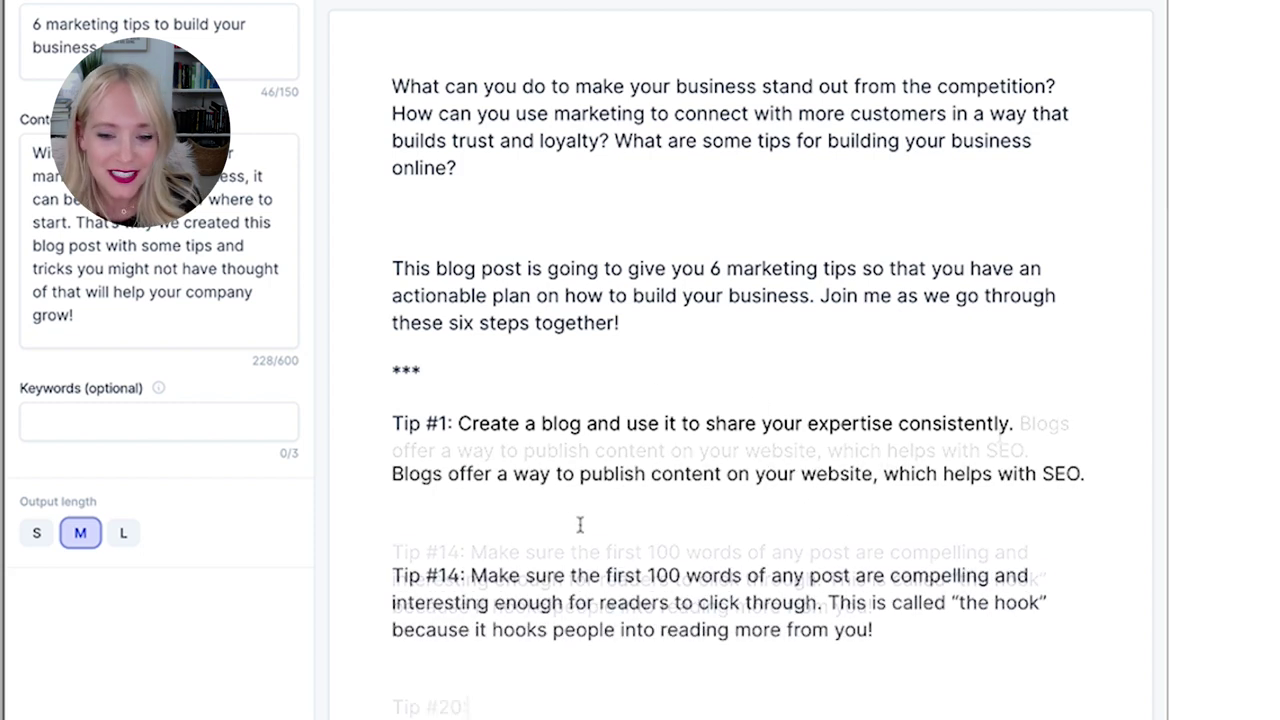
# Step: Remove the stray Tip #14 and Tip #20 lines and asterisk separator; change 'any post' to 'your blog posts'
pyautogui.moveTo(457, 562); pyautogui.dragTo(391, 520)
pyautogui.press('BackSpace')
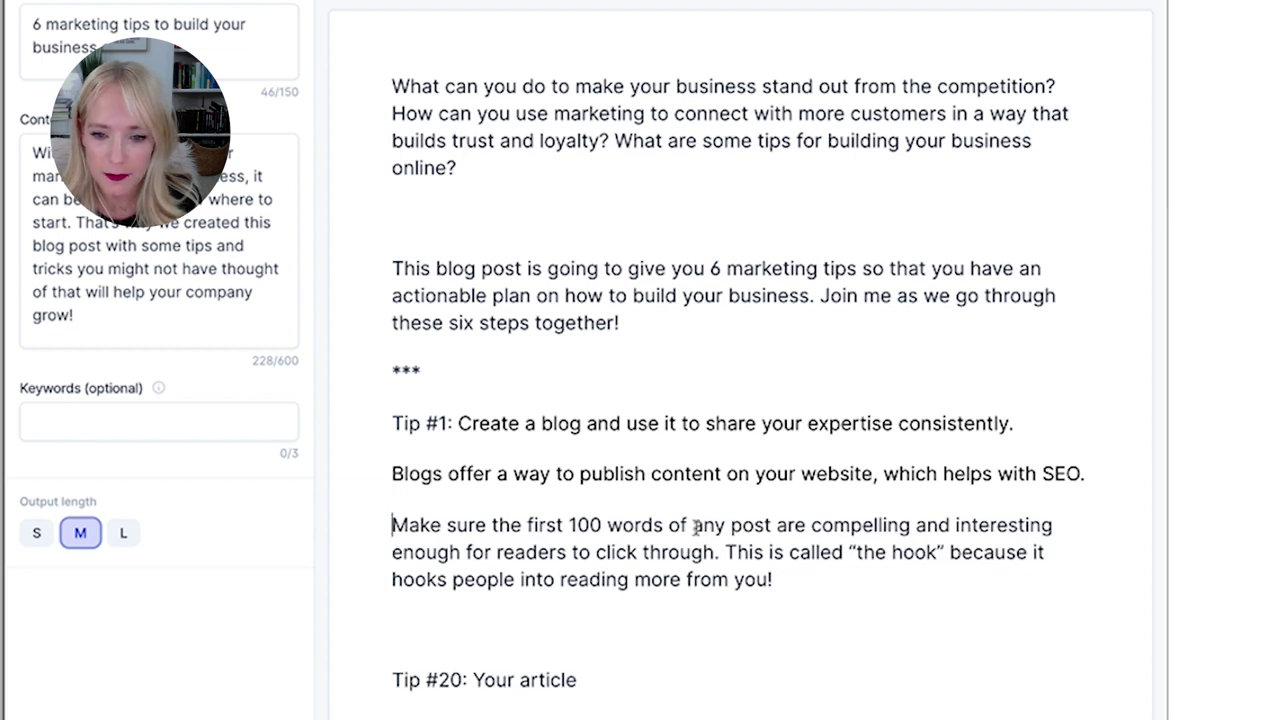
pyautogui.moveTo(695, 528); pyautogui.dragTo(770, 528)
pyautogui.write('your blog posts')
pyautogui.moveTo(578, 680); pyautogui.dragTo(392, 628)
pyautogui.press('BackSpace')
pyautogui.press('BackSpace')
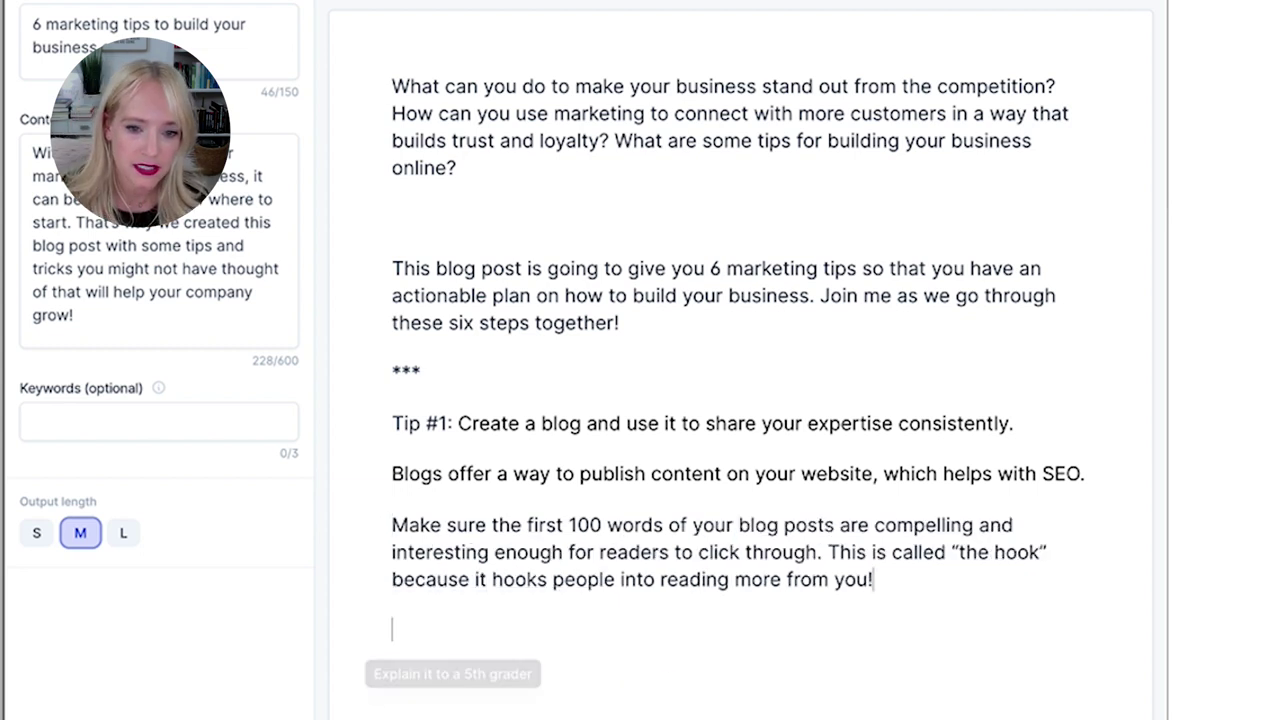
pyautogui.moveTo(428, 371); pyautogui.dragTo(376, 371)
pyautogui.press('BackSpace')
pyautogui.press('BackSpace')
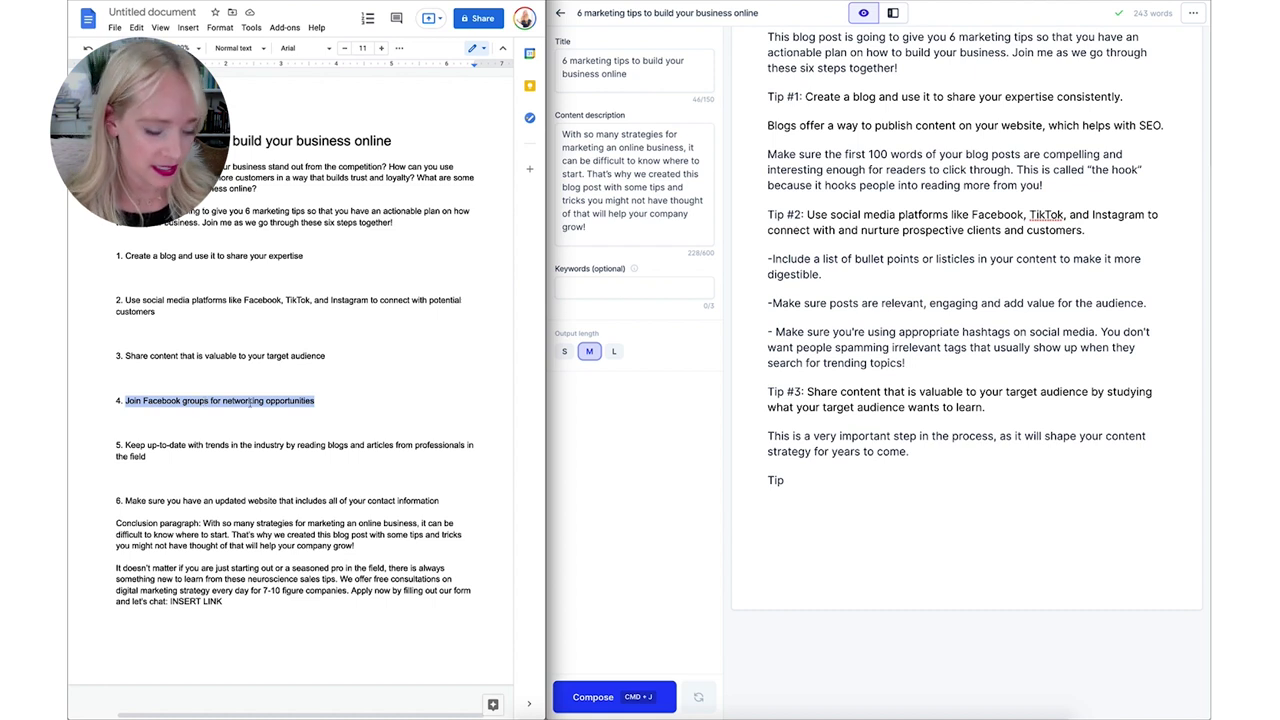
# Step: Have Jarvis compose Tips #4–#6 after the Tip #4 heading, ending the last point 'who you want to reach!'
pyautogui.click(343, 400)
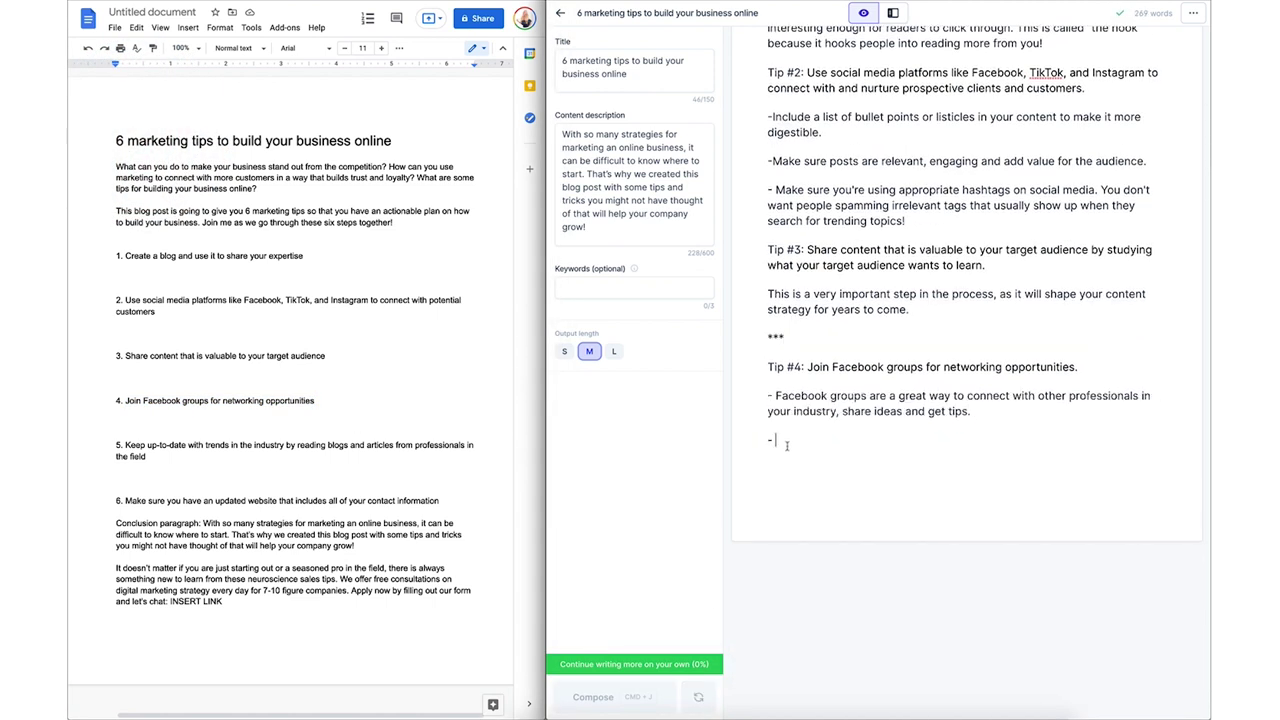
pyautogui.click(614, 697)
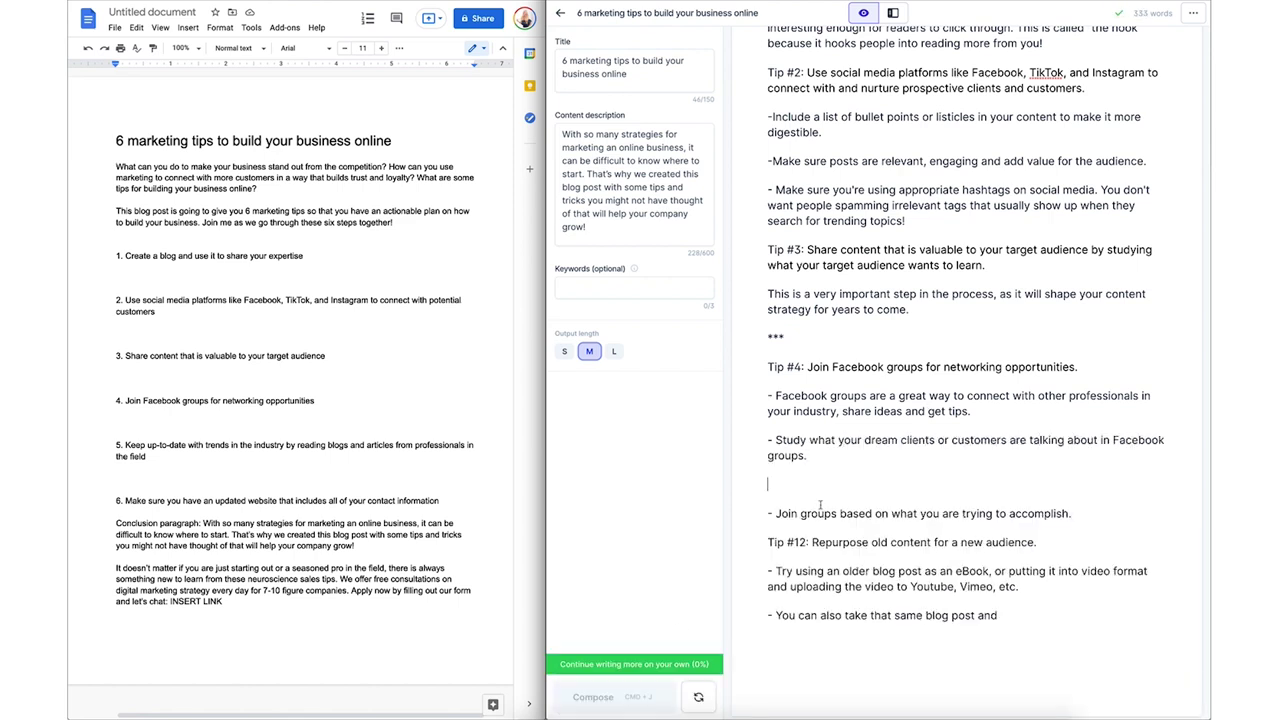
pyautogui.moveTo(893, 484); pyautogui.dragTo(1070, 484)
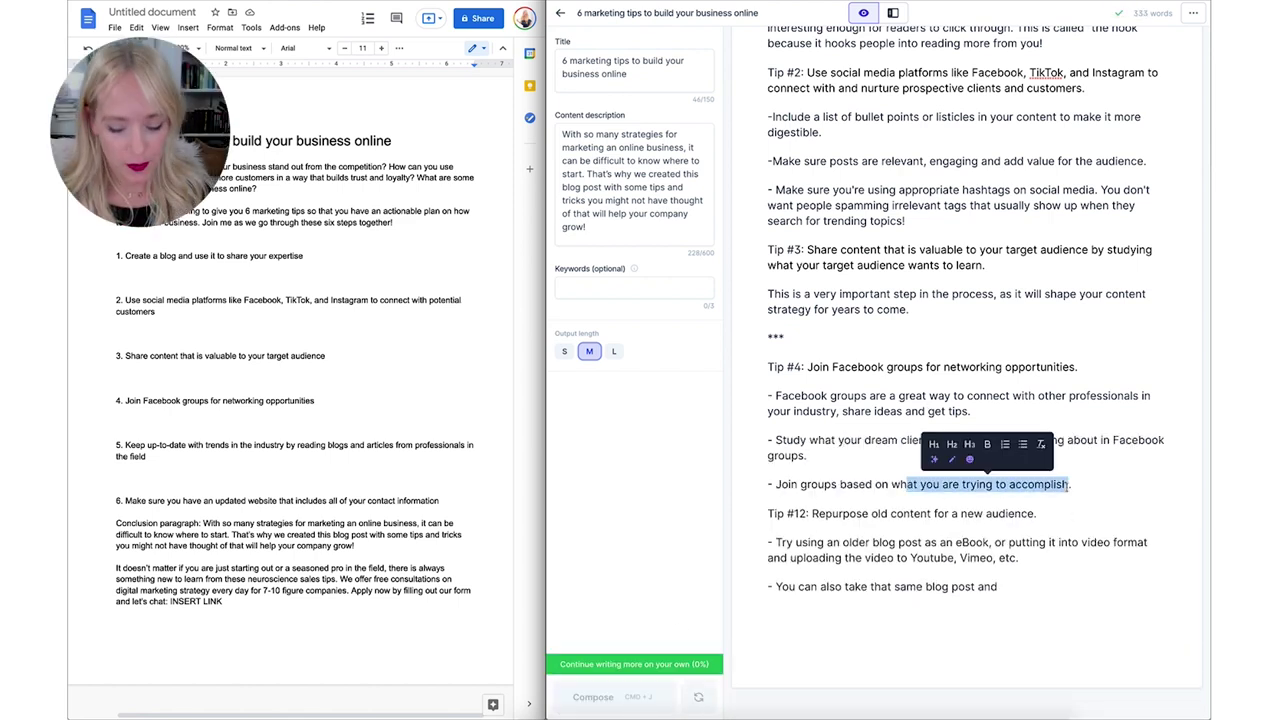
pyautogui.write('oin groups based on who')
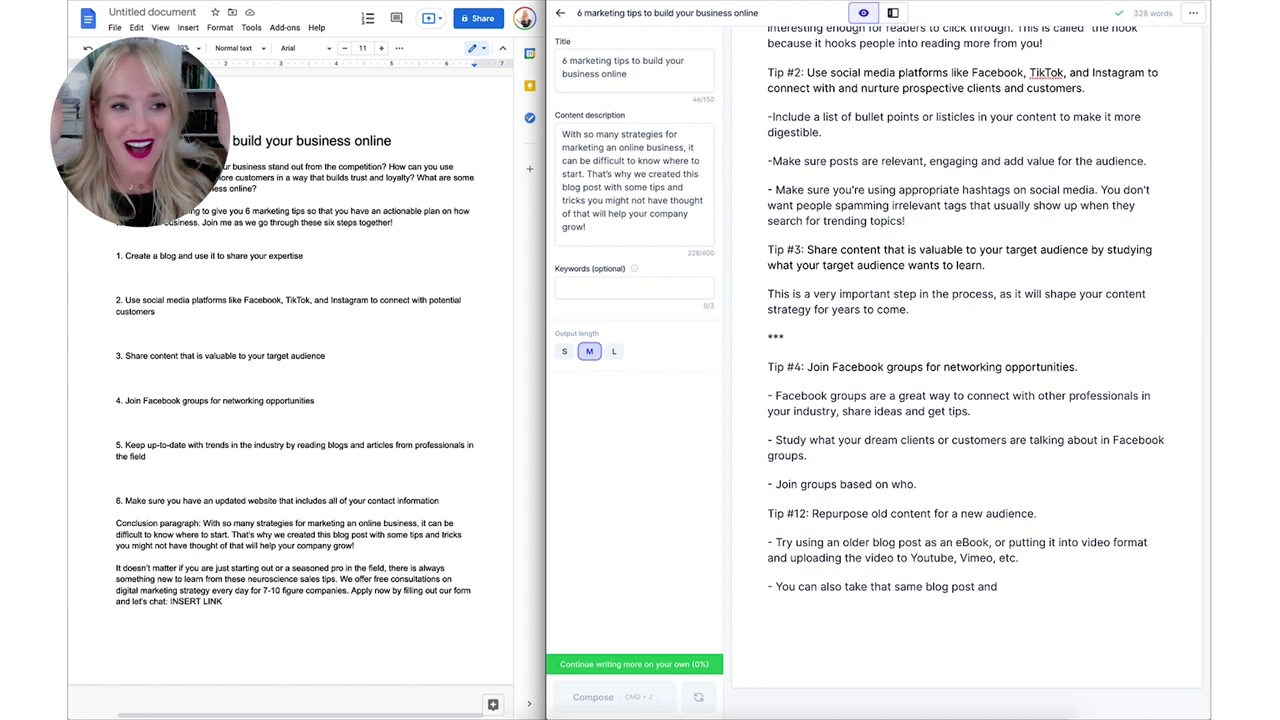
pyautogui.write('.')
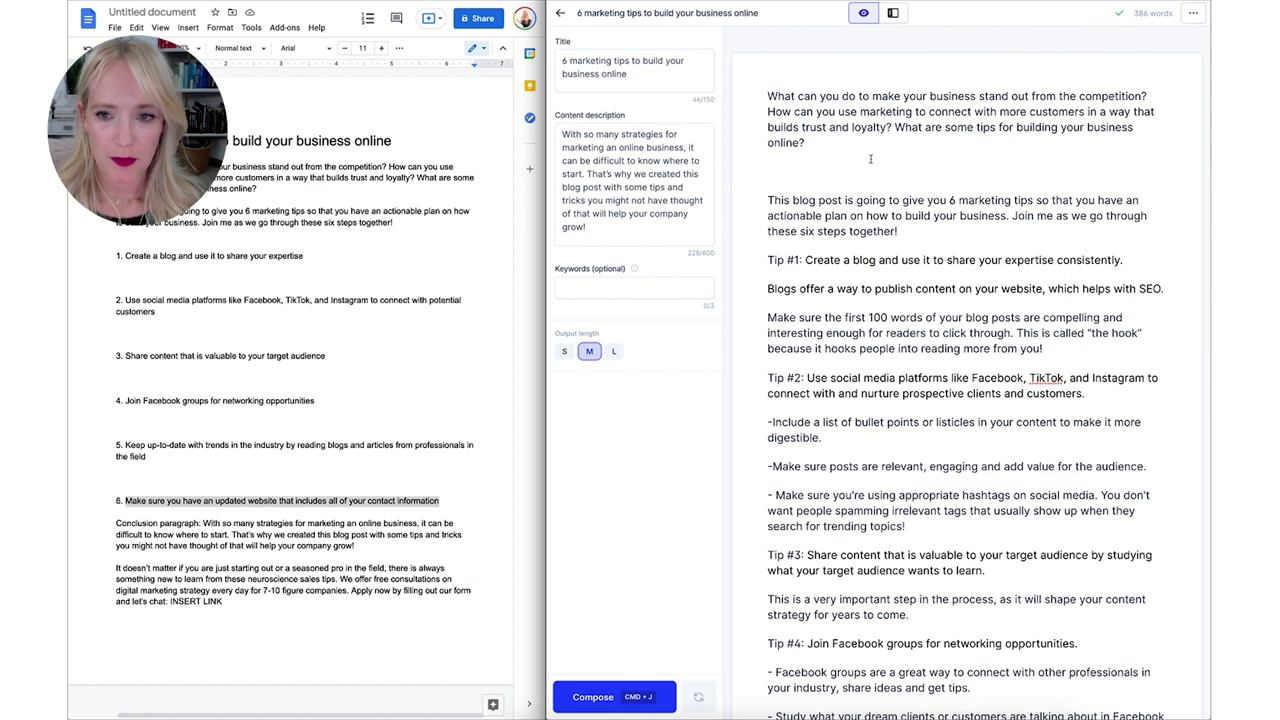
# Step: Cut the finished article from Jarvis and select outline tips 2–6 in the Google Doc for replacement
pyautogui.moveTo(767, 259)
pyautogui.mouseDown()
pyautogui.moveTo(846, 290)
pyautogui.moveTo(768, 435)
pyautogui.mouseUp()
pyautogui.press('BackSpace')
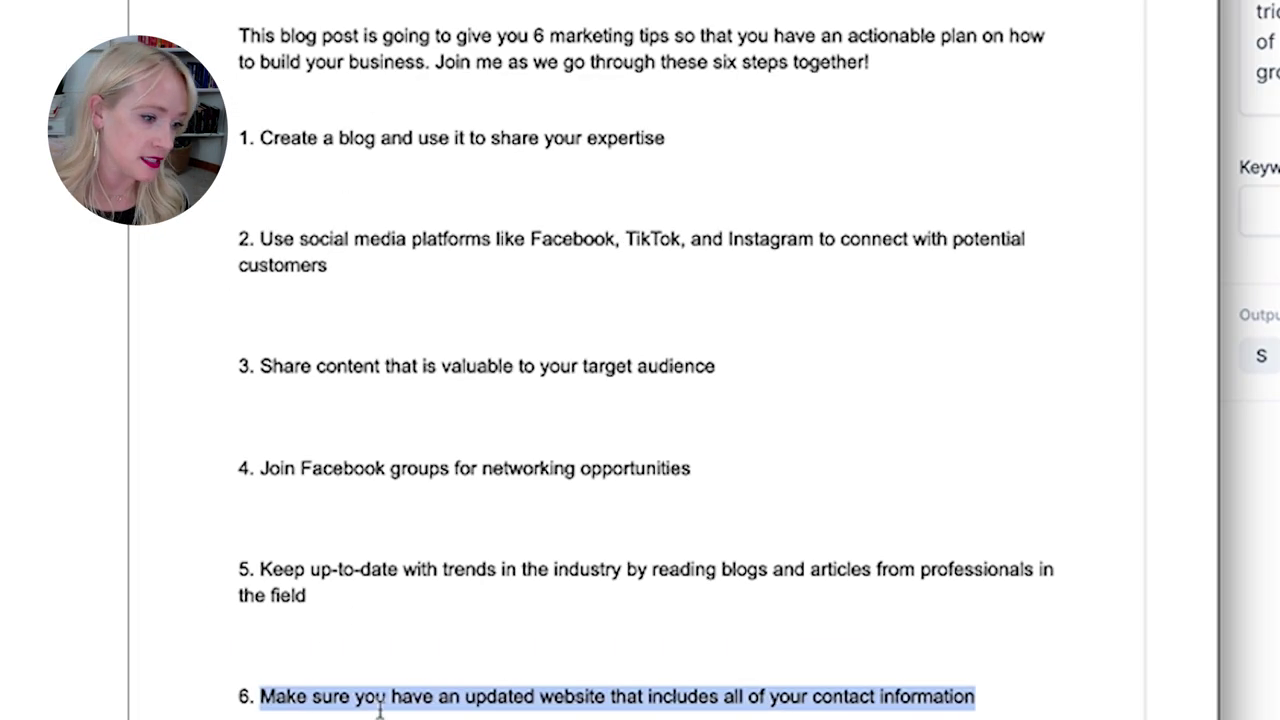
pyautogui.moveTo(986, 694)
pyautogui.mouseDown()
pyautogui.moveTo(997, 697)
pyautogui.moveTo(863, 654)
pyautogui.moveTo(262, 206)
pyautogui.moveTo(237, 138)
pyautogui.mouseUp()
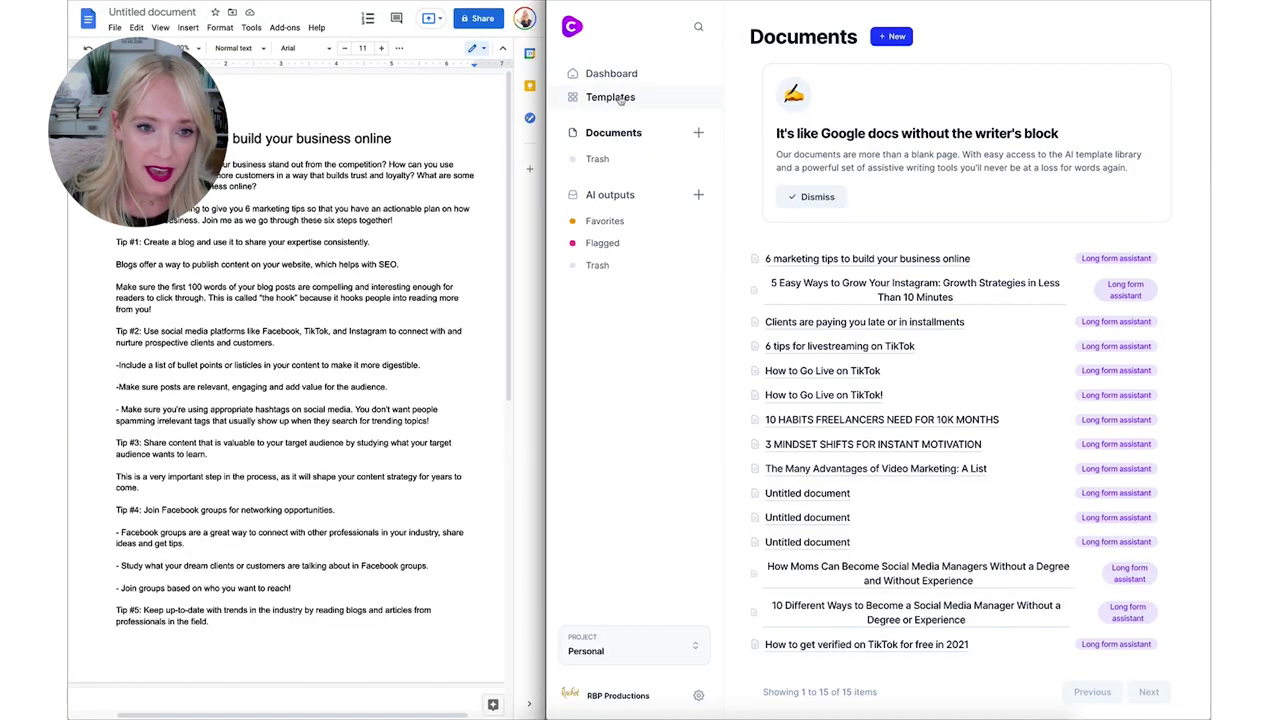
# Step: Open the Sentence Expander template from the Jarvis template library
pyautogui.click(612, 97)
pyautogui.scroll(-3, 1115, 380)
pyautogui.scroll(-2, 1115, 380)
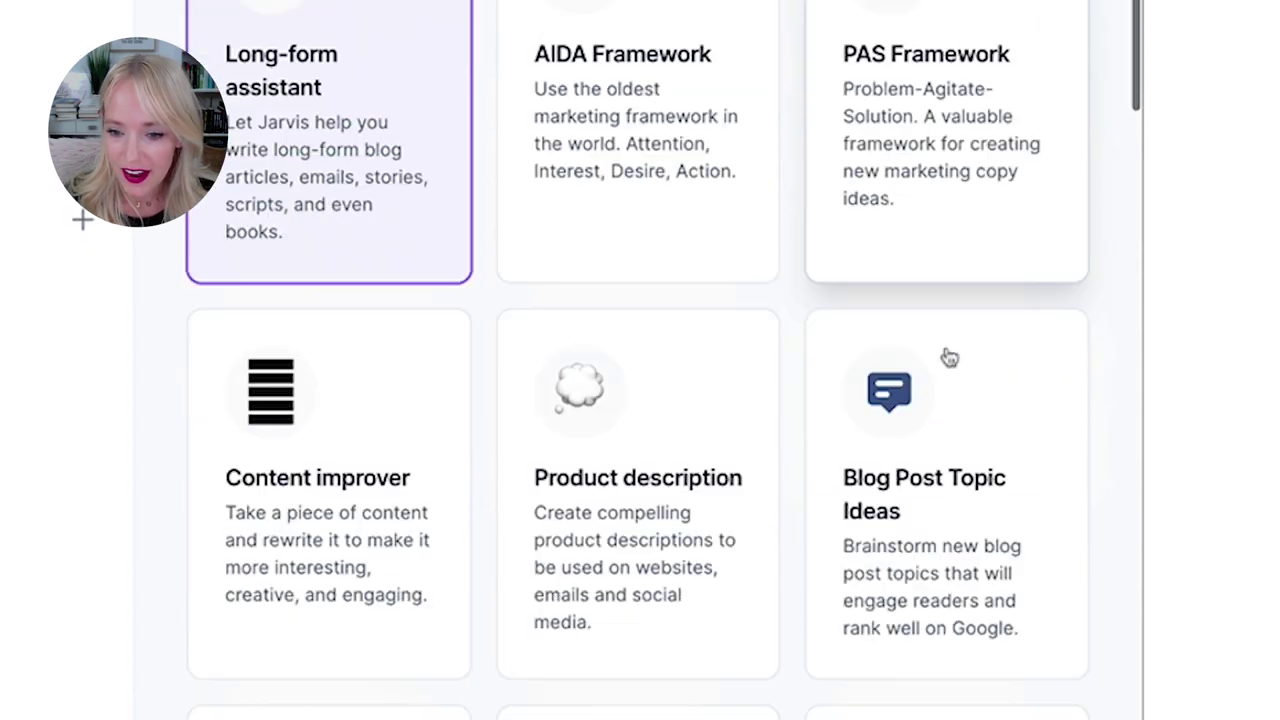
pyautogui.scroll(-5, 940, 300)
pyautogui.click(928, 443)
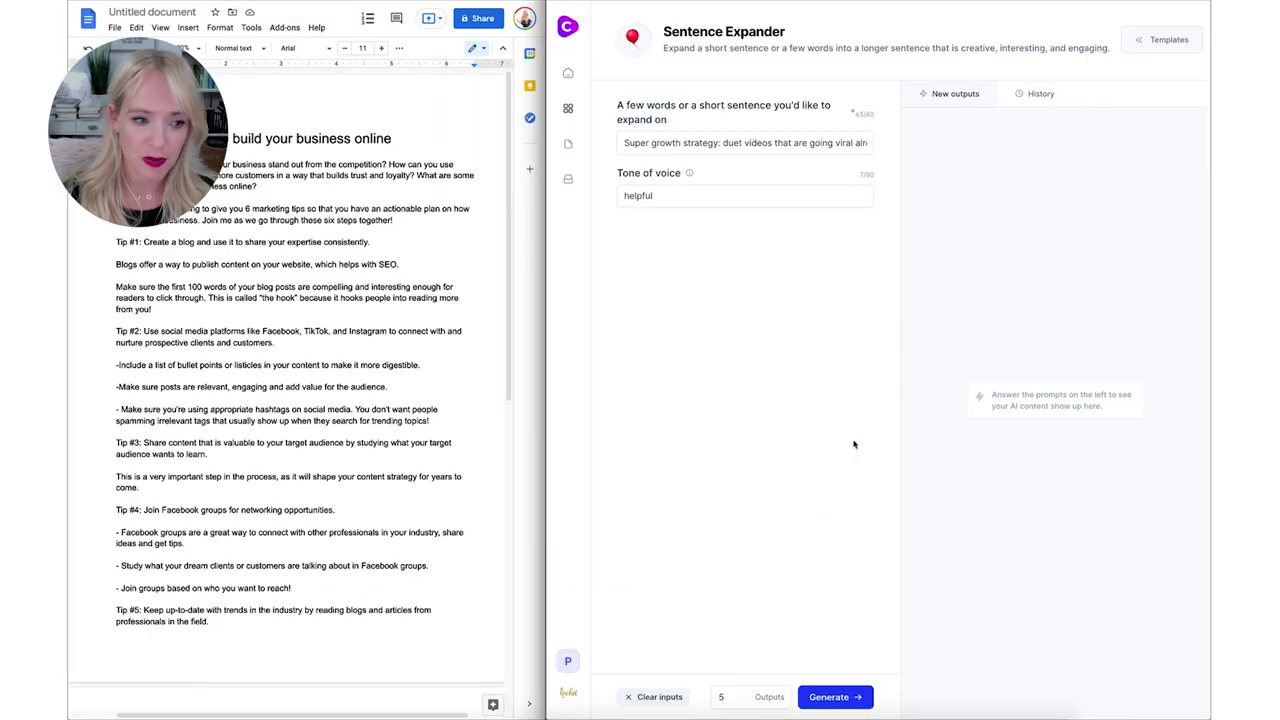
# Step: Expand 'Join Facebook groups for networking opportunities.' in a helpful tone into several versions
pyautogui.click(115, 264)
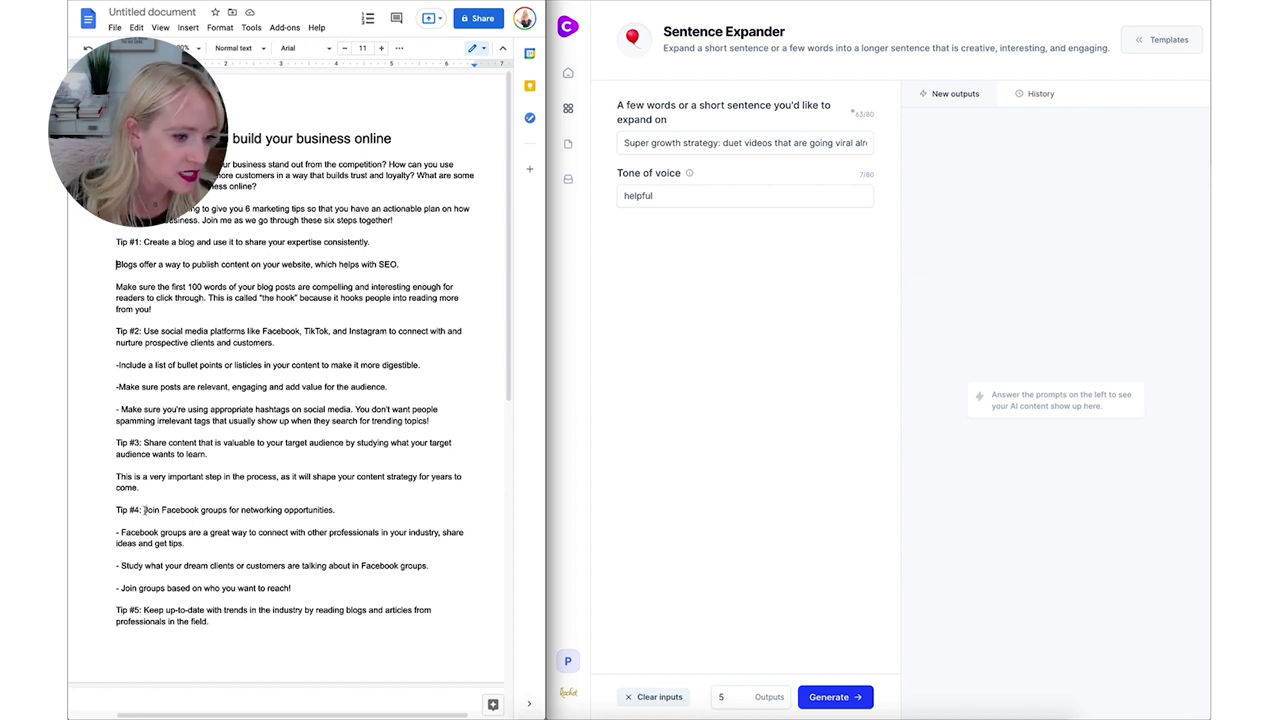
pyautogui.moveTo(144, 510); pyautogui.dragTo(341, 510)
pyautogui.hotkey('ctrl', 'c')
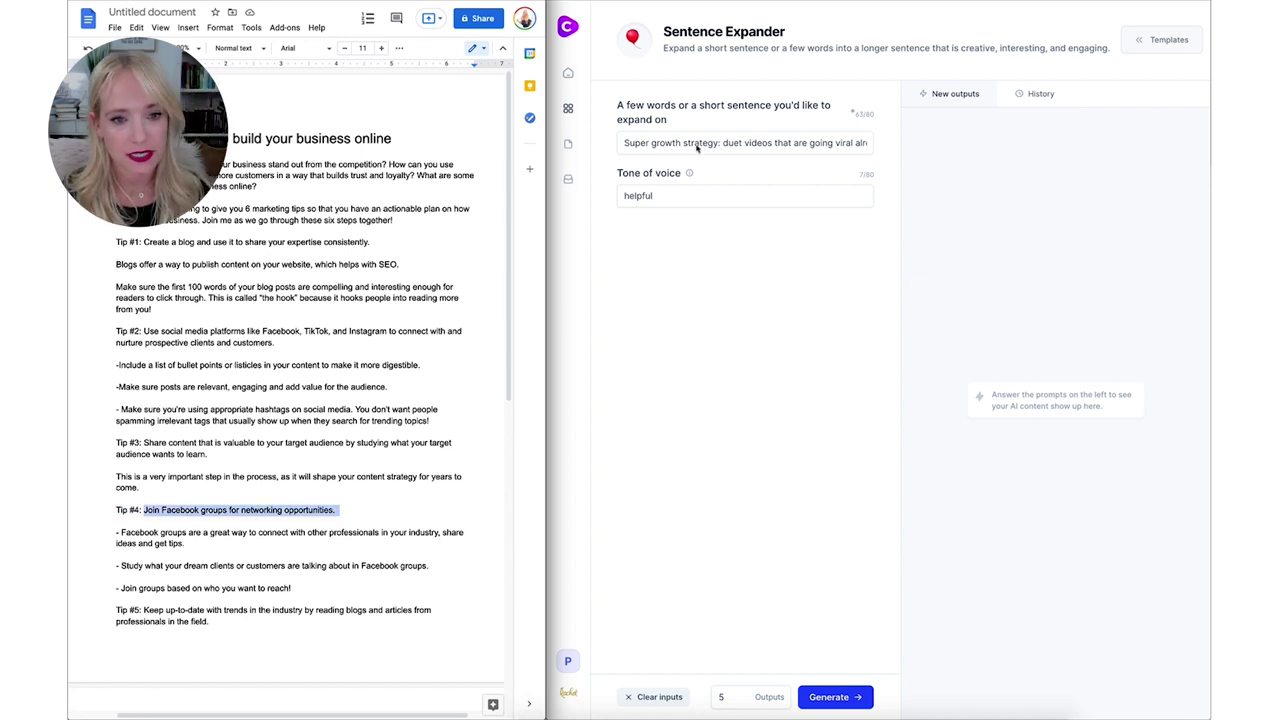
pyautogui.tripleClick(733, 142)
pyautogui.hotkey('ctrl', 'v')
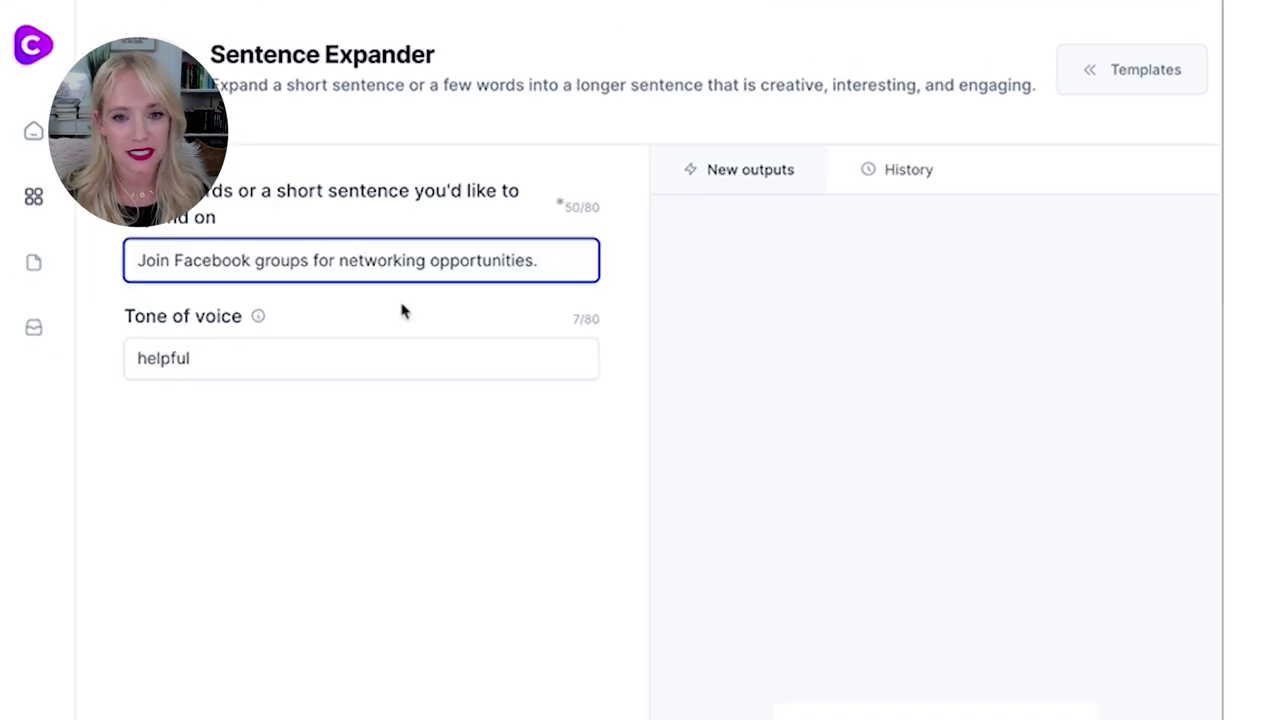
pyautogui.click(250, 358)
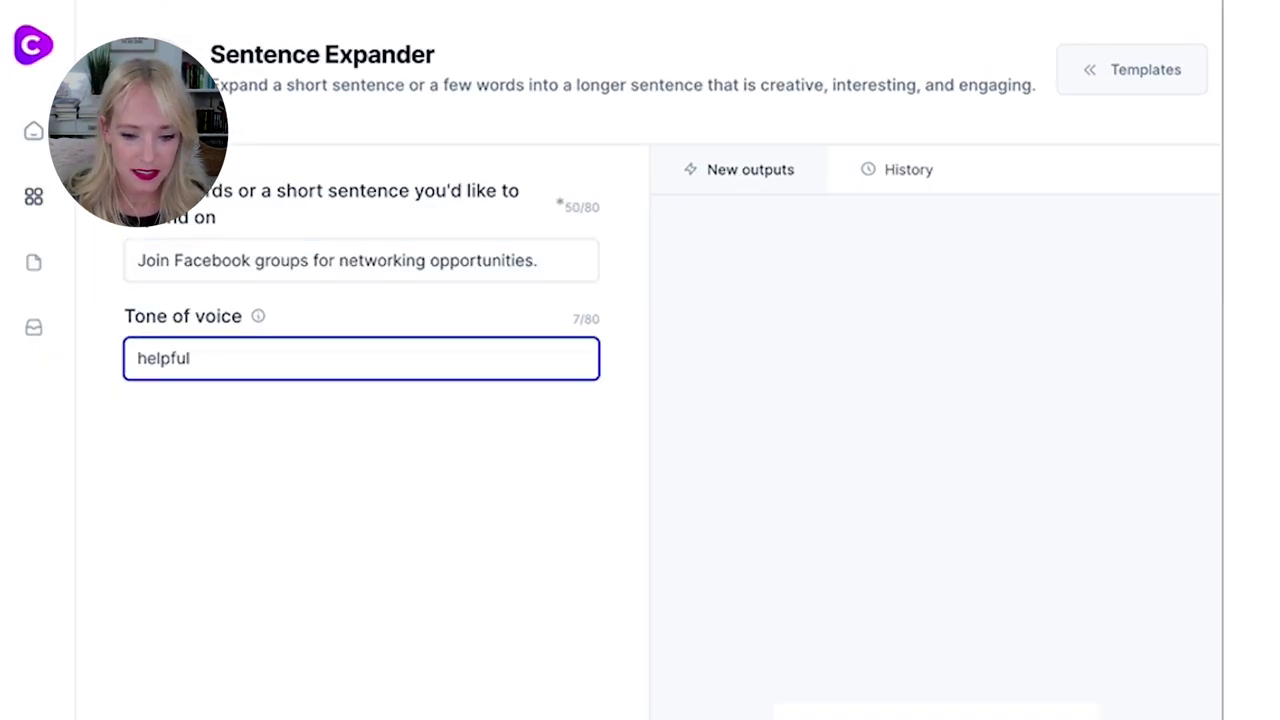
pyautogui.press('Tab')
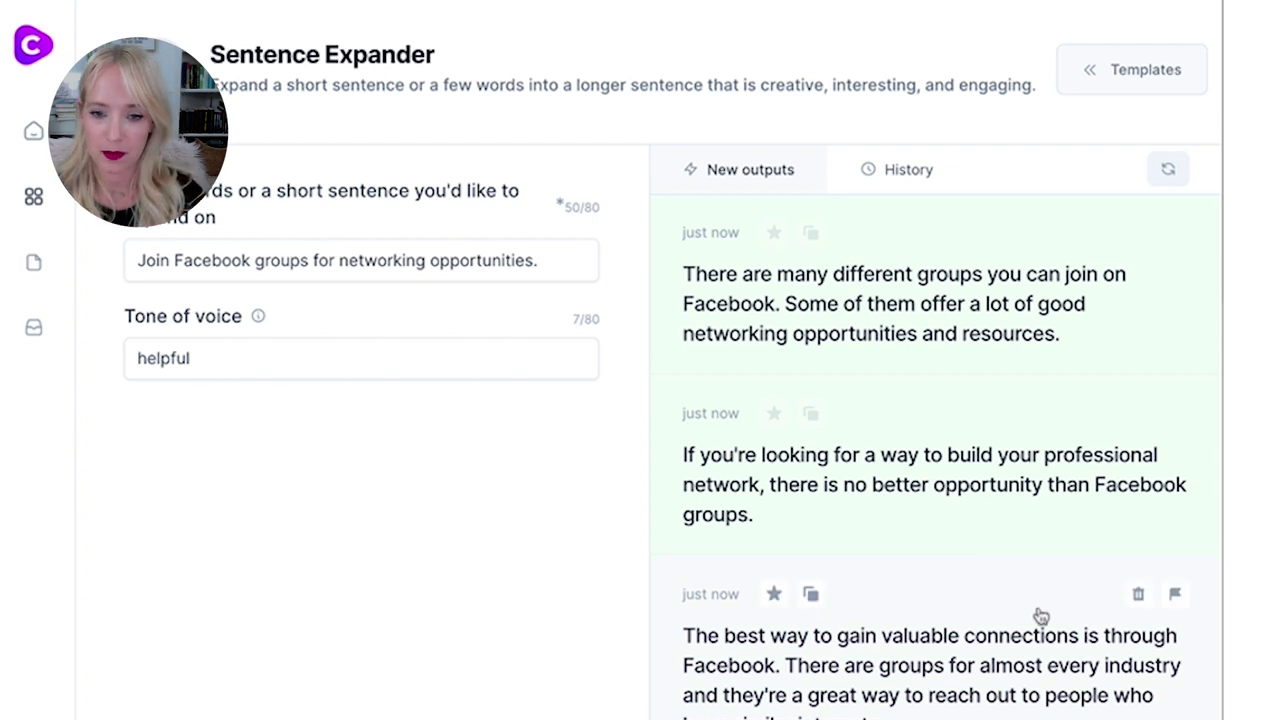
pyautogui.scroll(-1, 1030, 560)
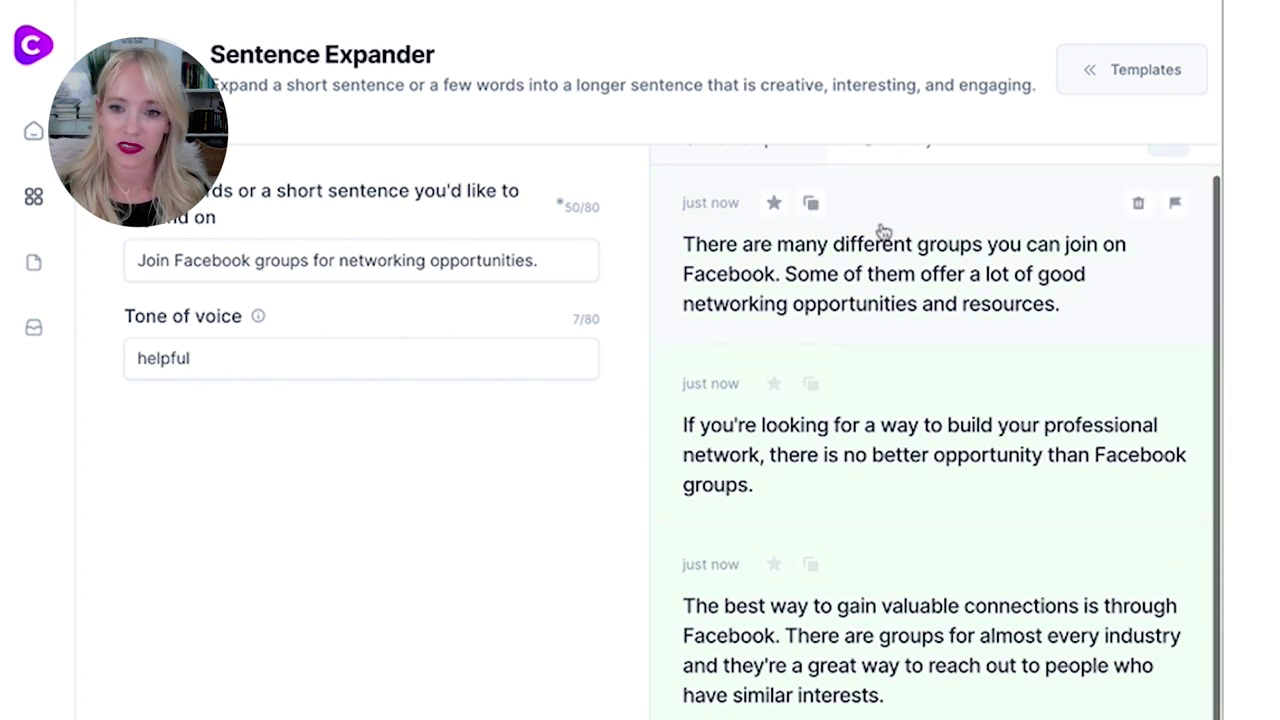
# Step: Under Tip #4, add two Facebook-group expansions, one naming networking groups, and delete the redundant opening sentence
pyautogui.click(810, 204)
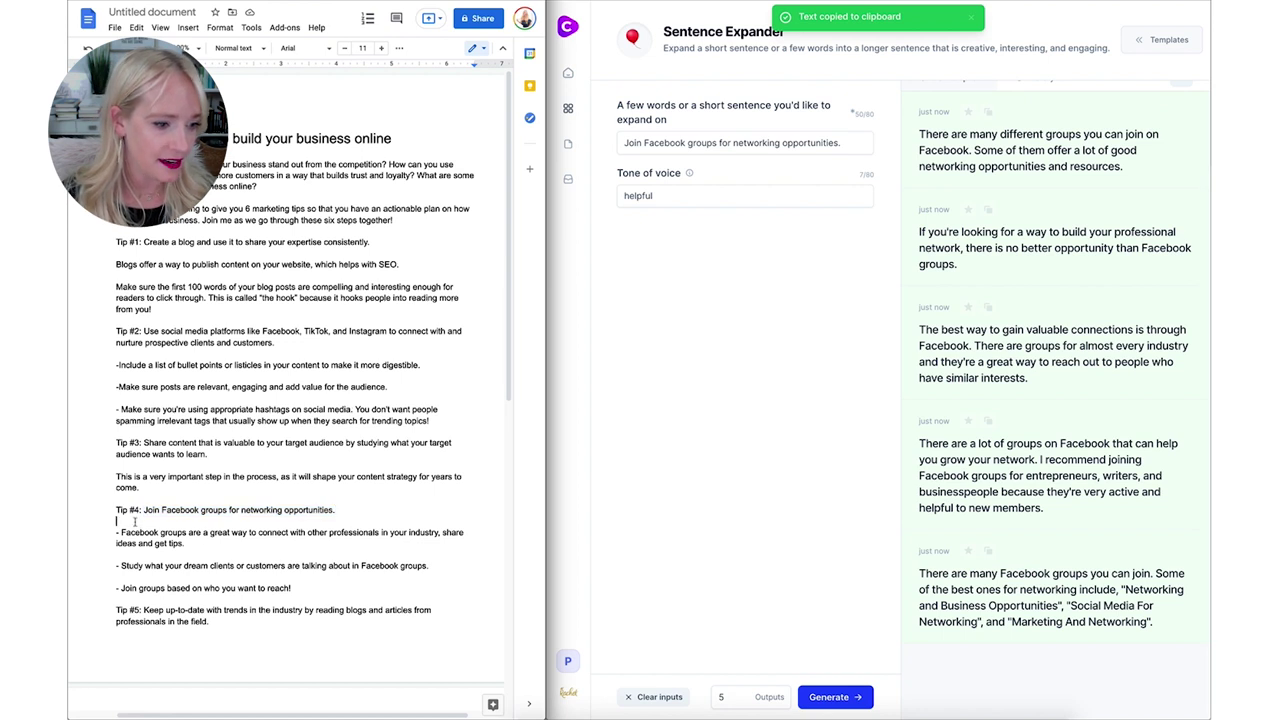
pyautogui.hotkey('ctrl', 'v')
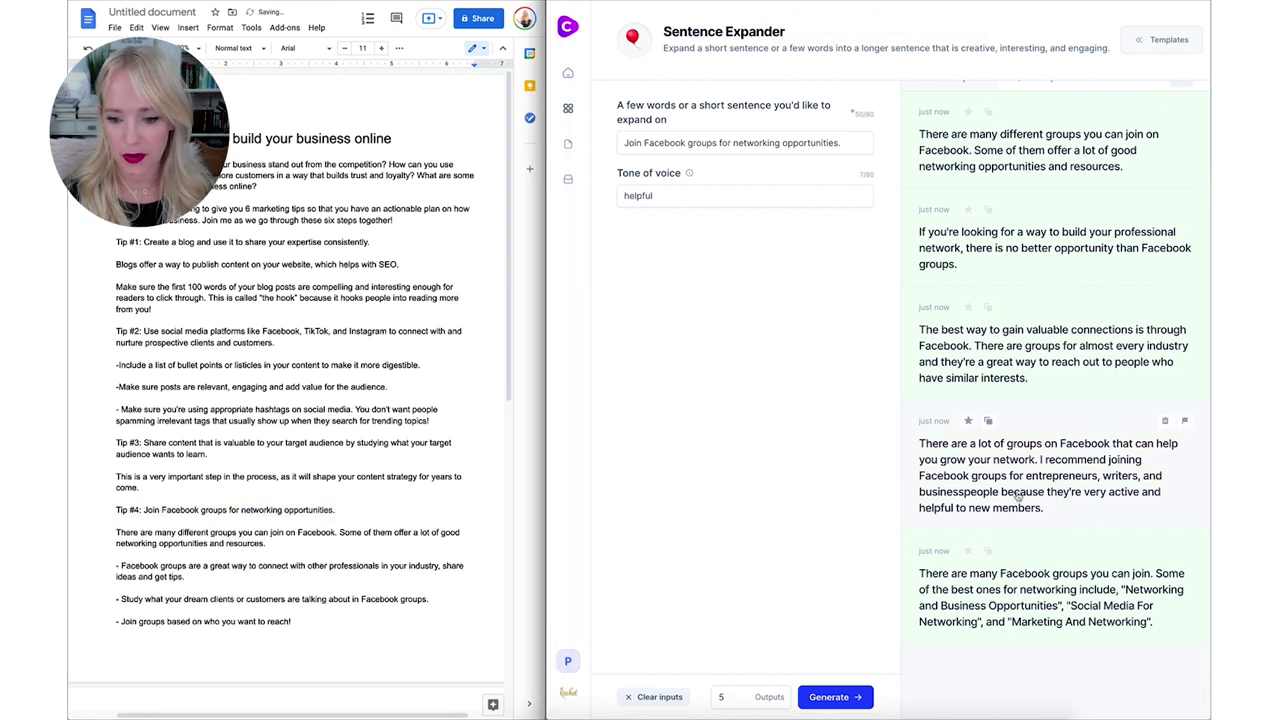
pyautogui.click(988, 550)
pyautogui.click(277, 544)
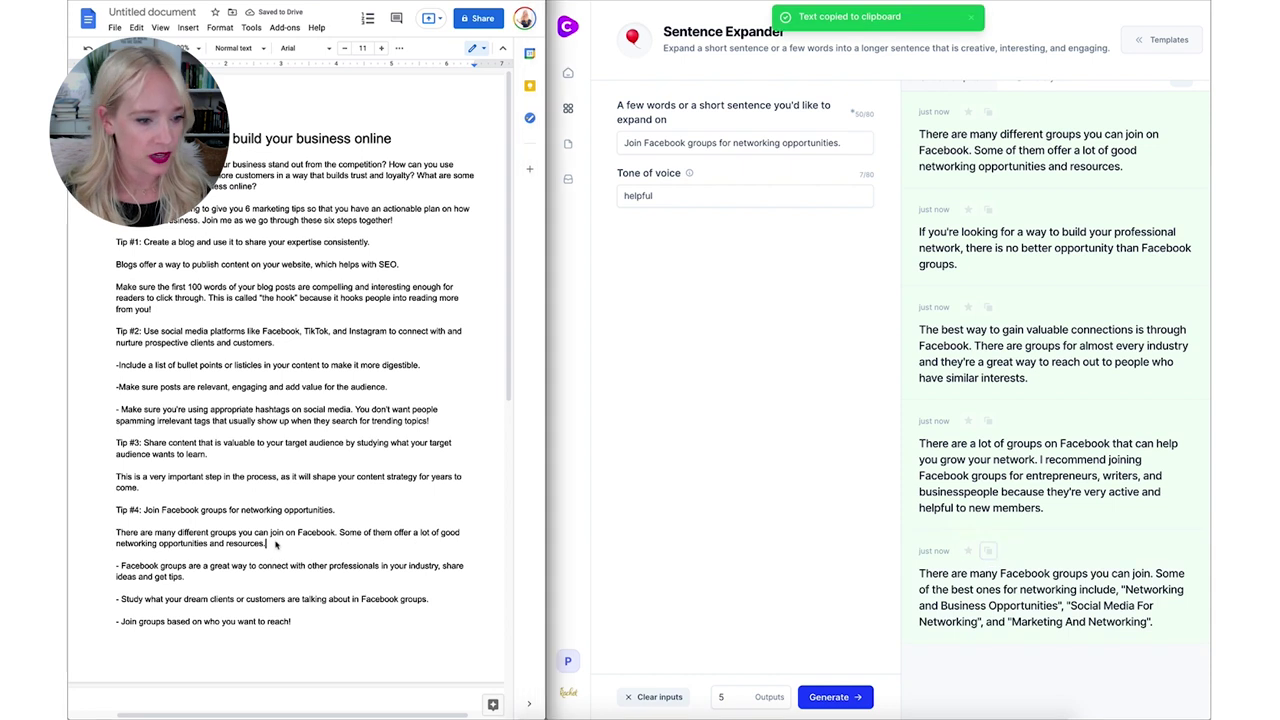
pyautogui.hotkey('ctrl', 'v')
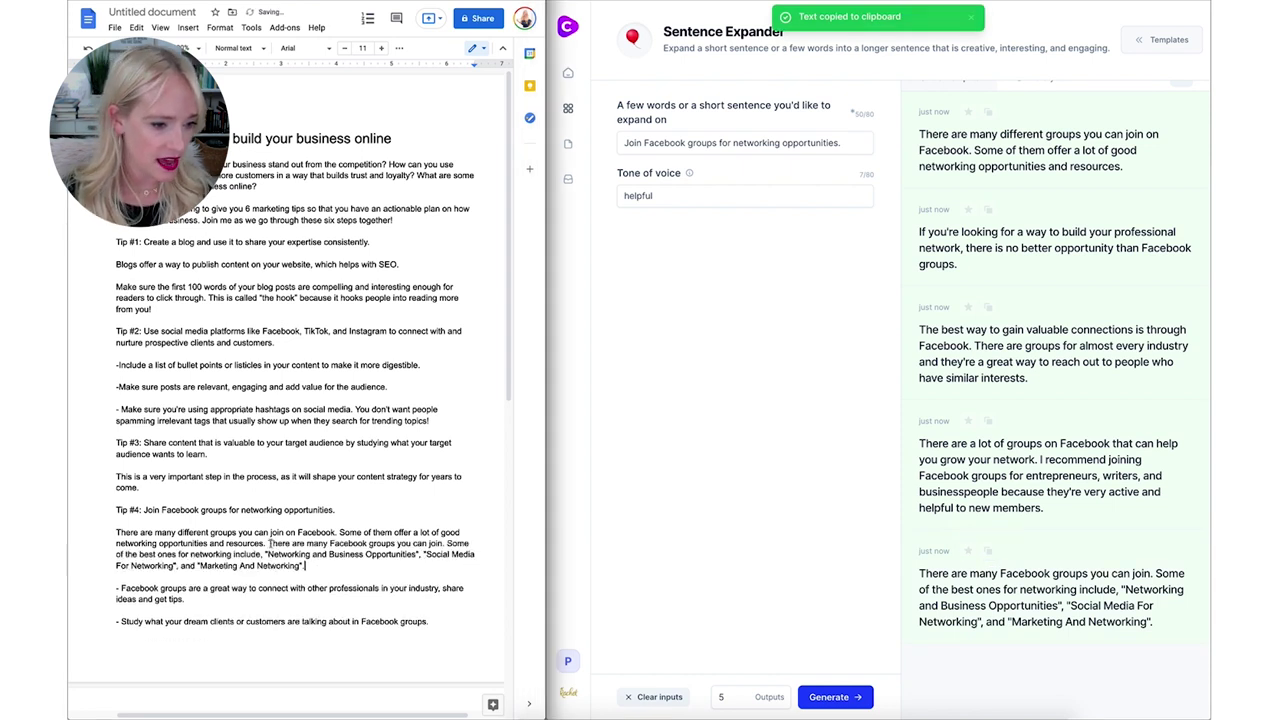
pyautogui.moveTo(268, 544); pyautogui.dragTo(449, 545)
pyautogui.press('BackSpace')
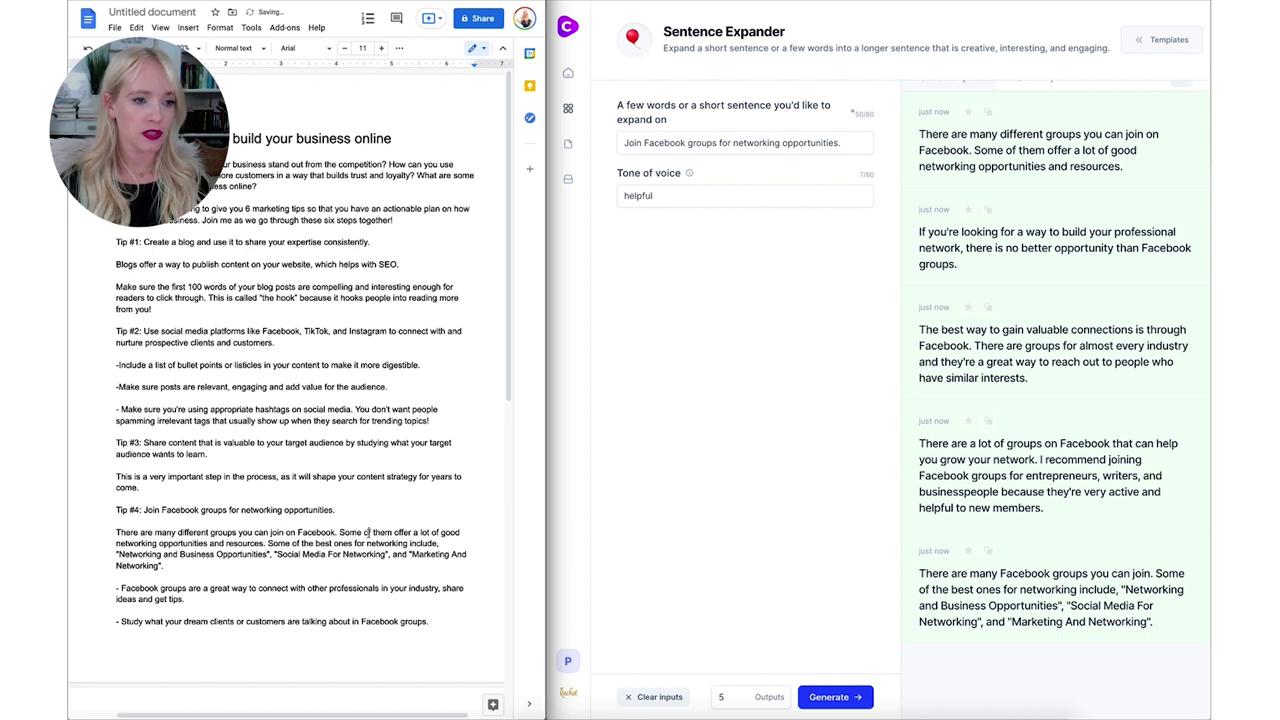
pyautogui.scroll(-2, 400, 230)
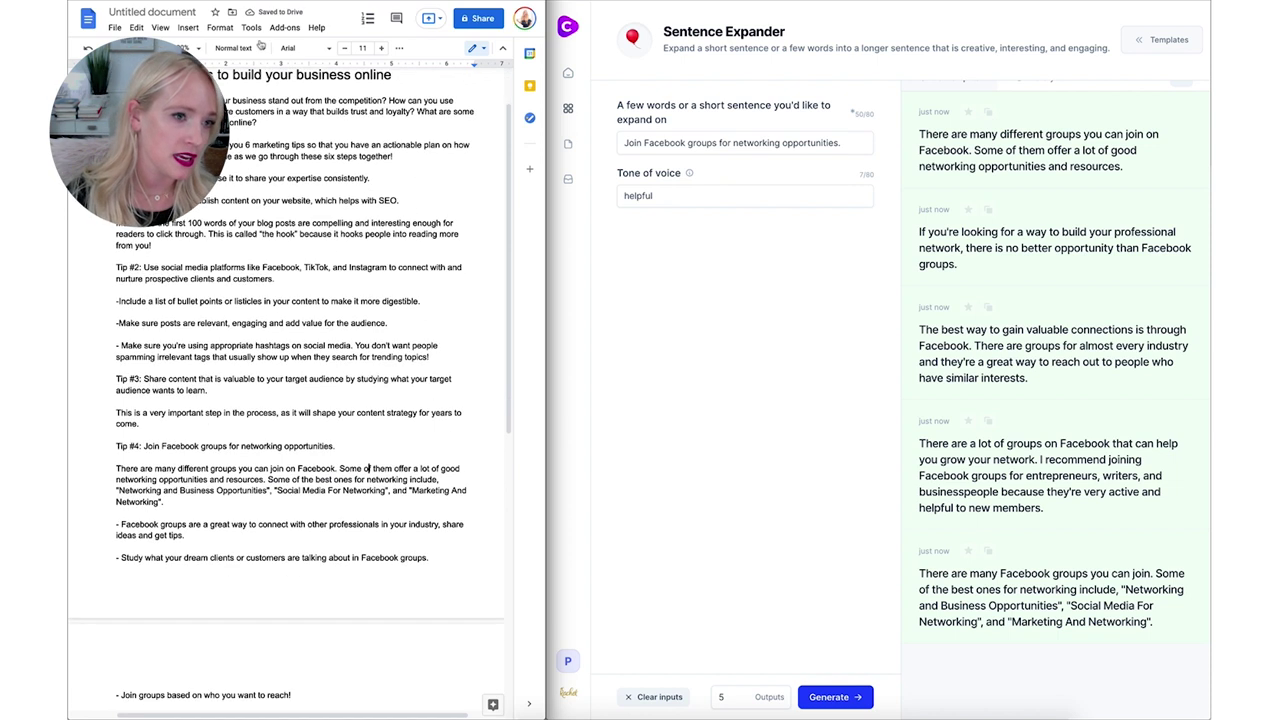
# Step: Check the Google Docs word count: 2 pages, 545 words, 3176 characters
pyautogui.click(251, 27)
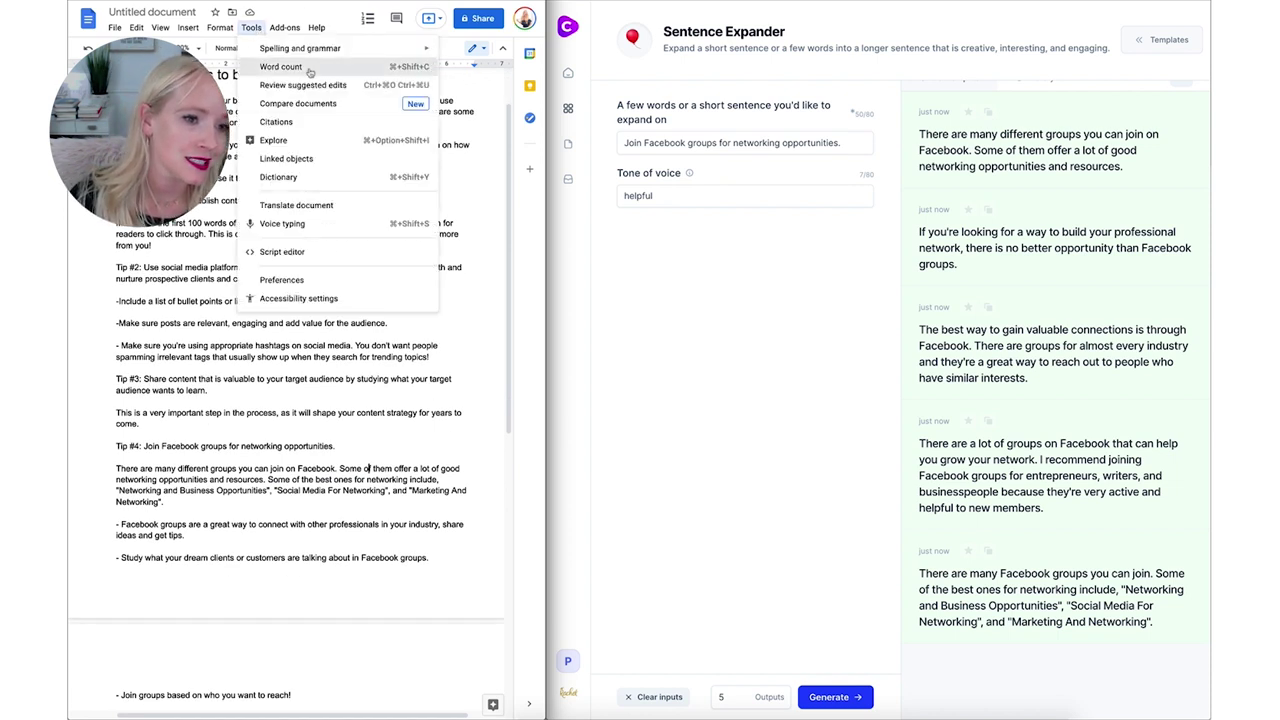
pyautogui.click(285, 66)
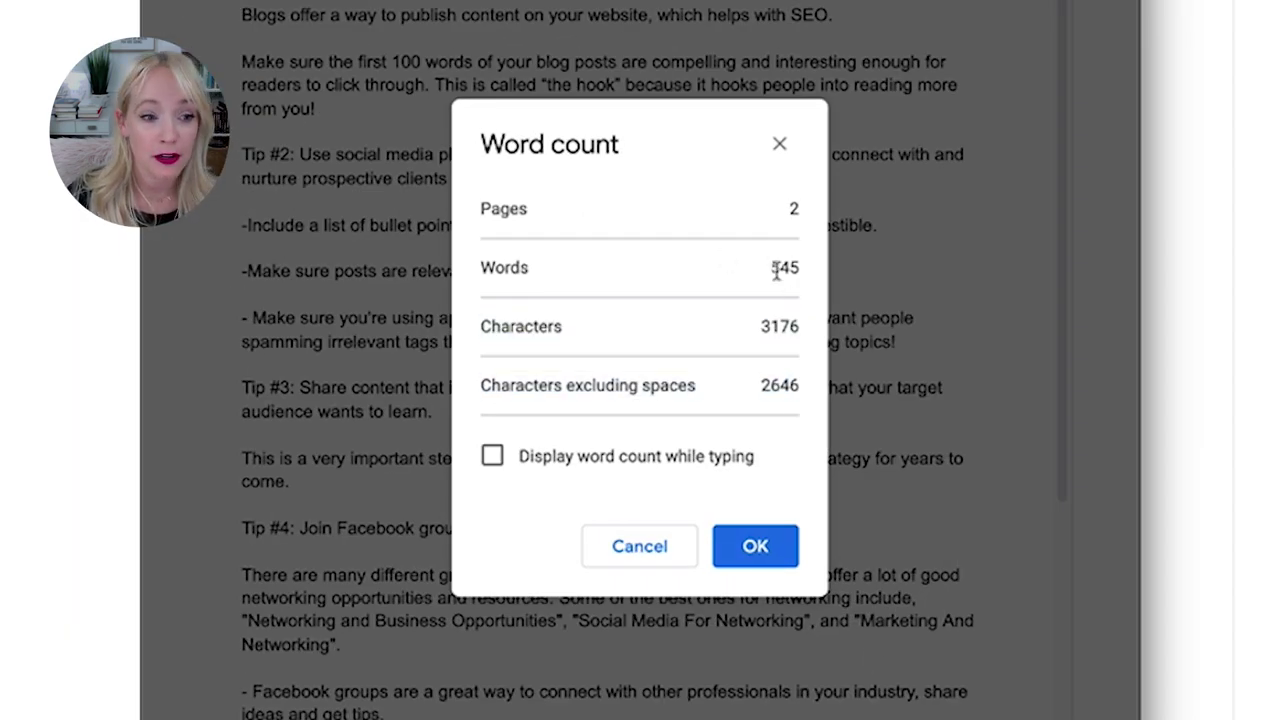
pyautogui.moveTo(778, 262); pyautogui.dragTo(786, 423)
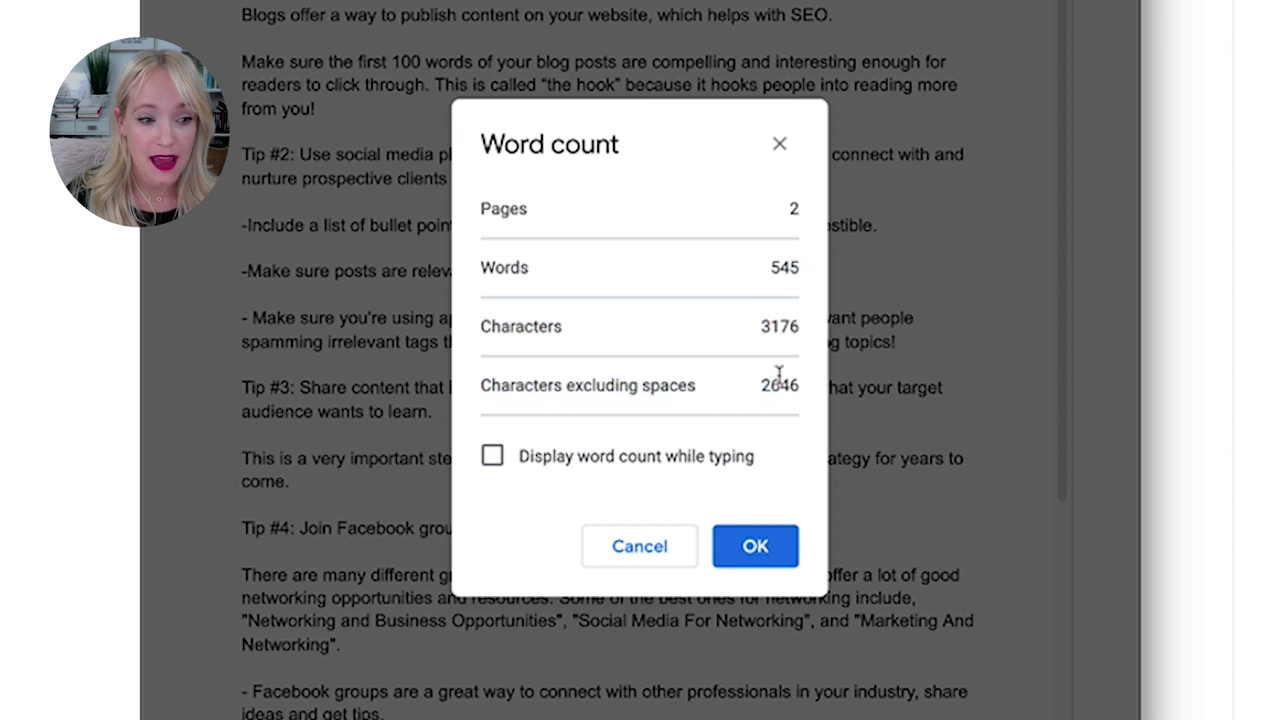